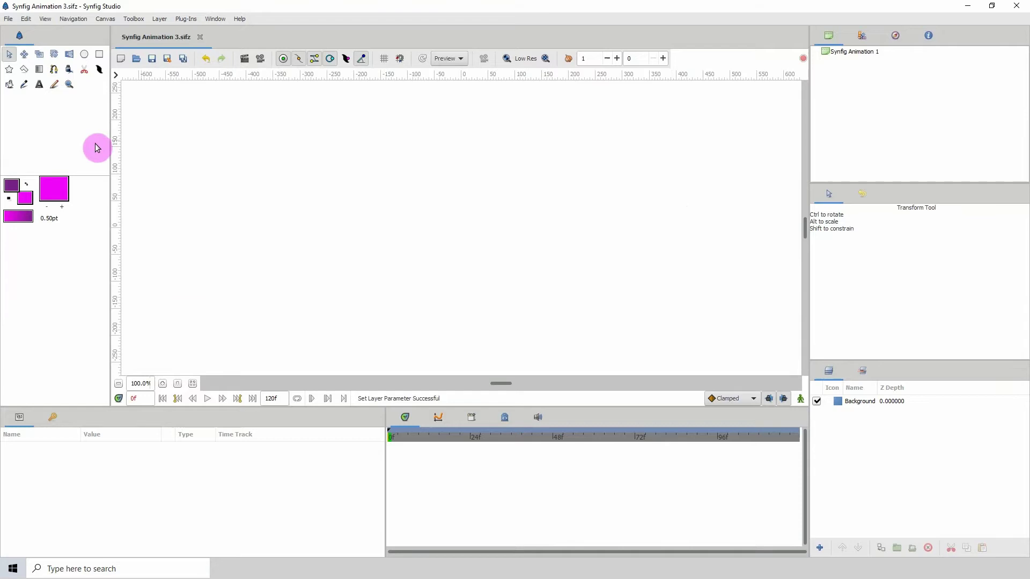
Draw a two-point vertical purple outline line with the Spline Tool
left_click(55, 70)
left_click(410, 141)
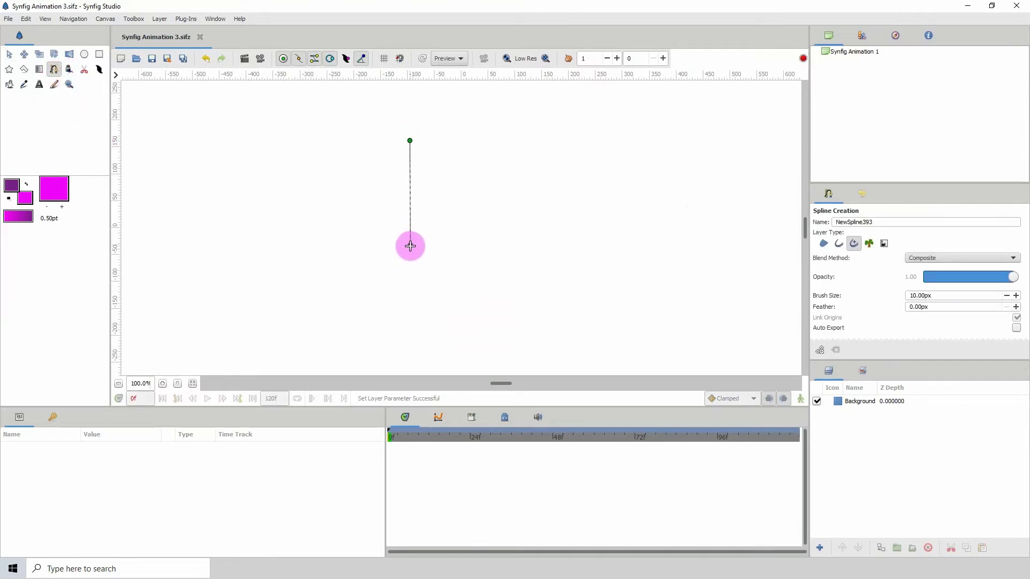
left_click(410, 246)
left_click(9, 54)
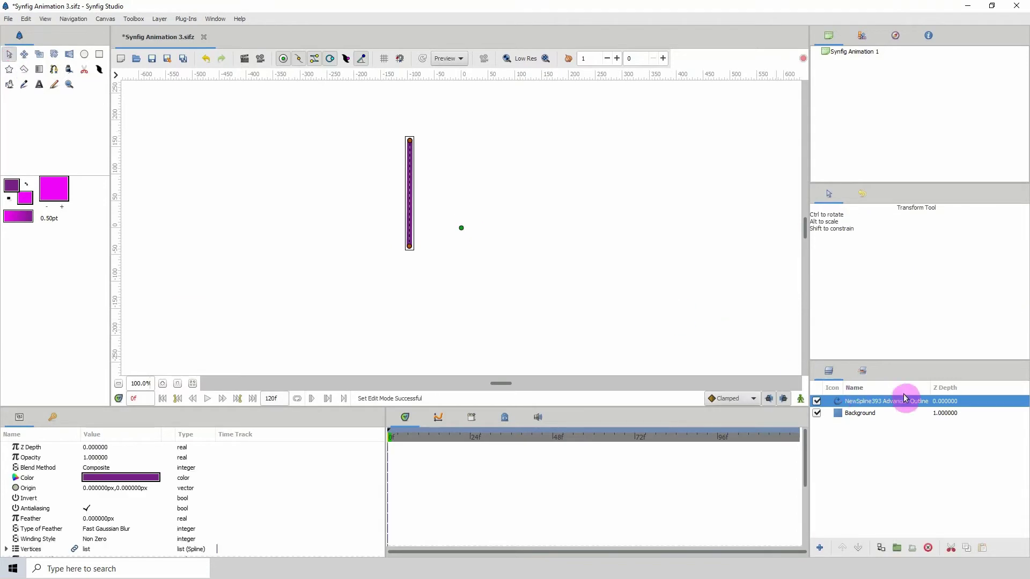
Draw a magenta rectangle and move it to hang beneath the line's bottom end
left_click(100, 54)
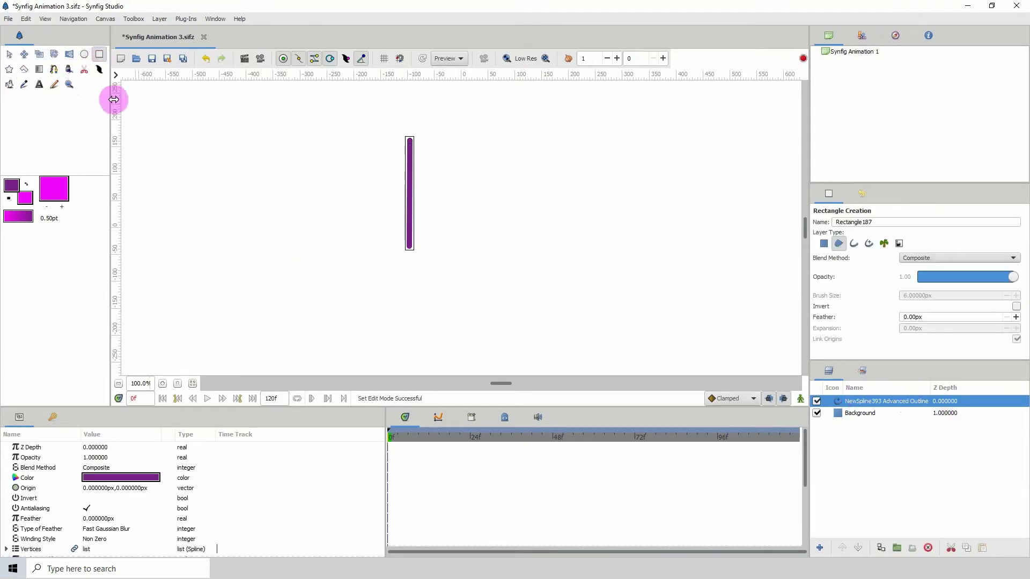
left_click_drag(382, 311, 462, 261)
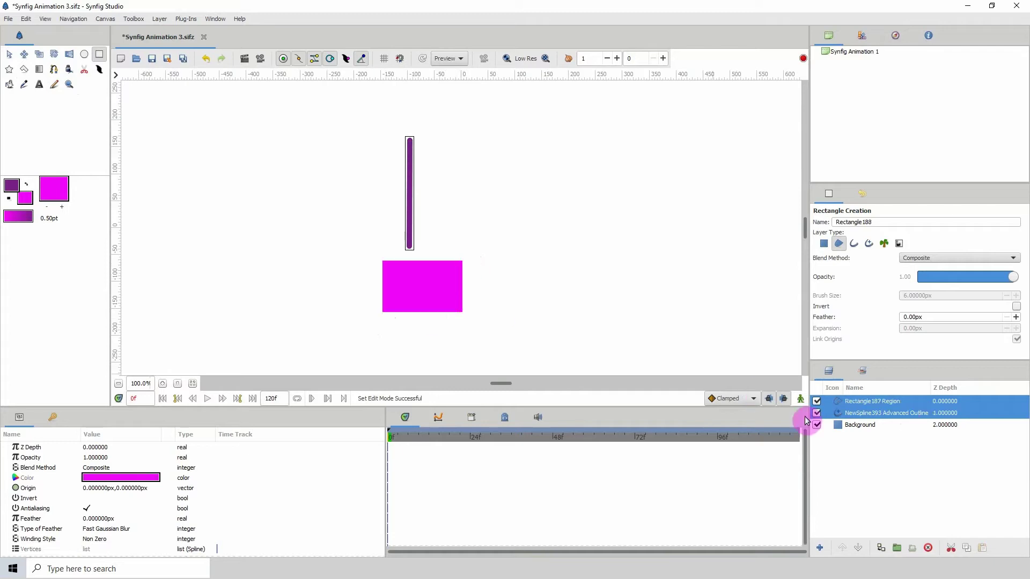
left_click(966, 401)
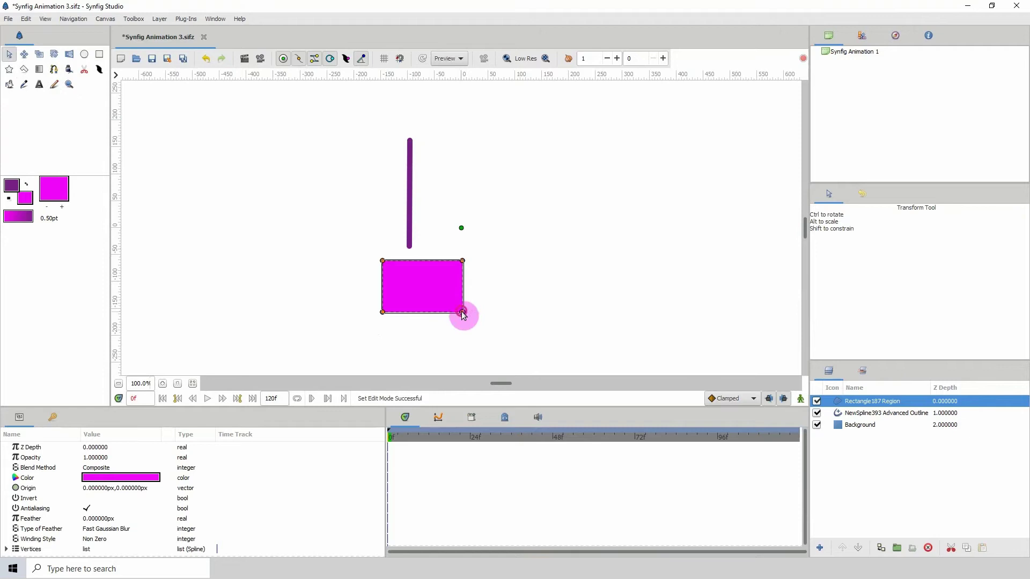
left_click_drag(463, 314, 504, 283)
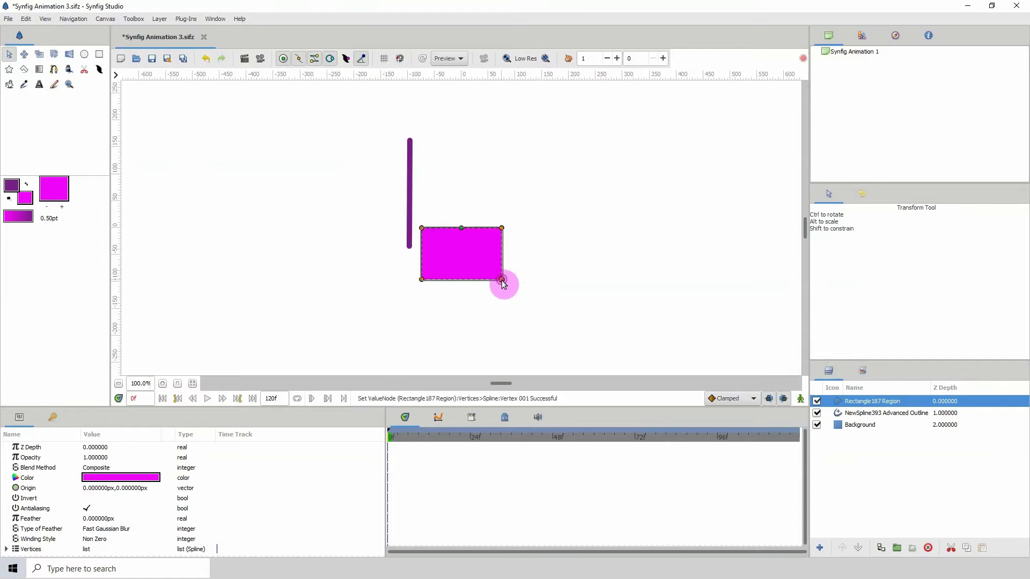
left_click_drag(462, 227, 410, 251)
Raise the line's top vertex to lengthen it upward, and save the file
left_click(889, 413)
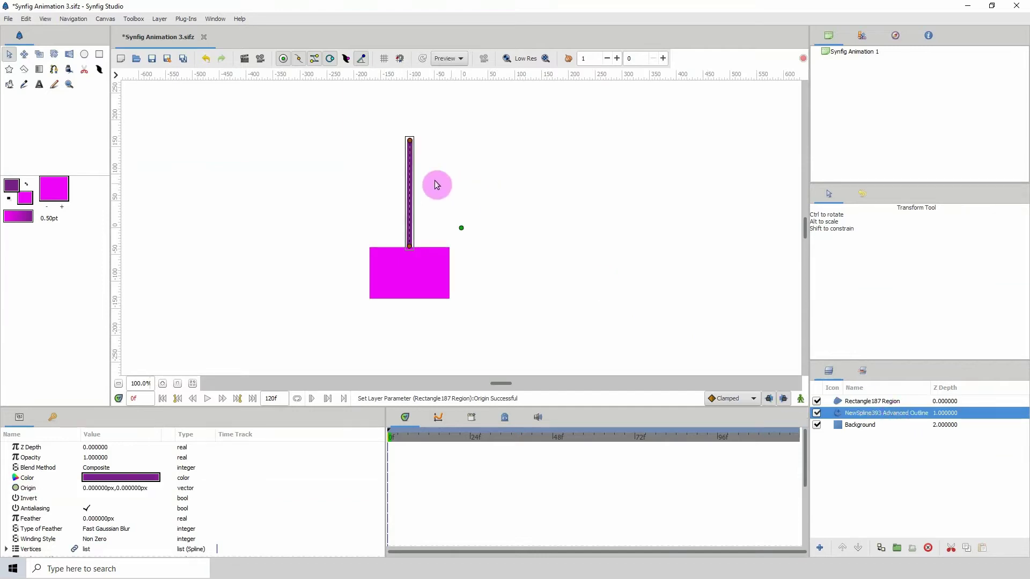
left_click_drag(409, 141, 411, 127)
left_click(151, 59)
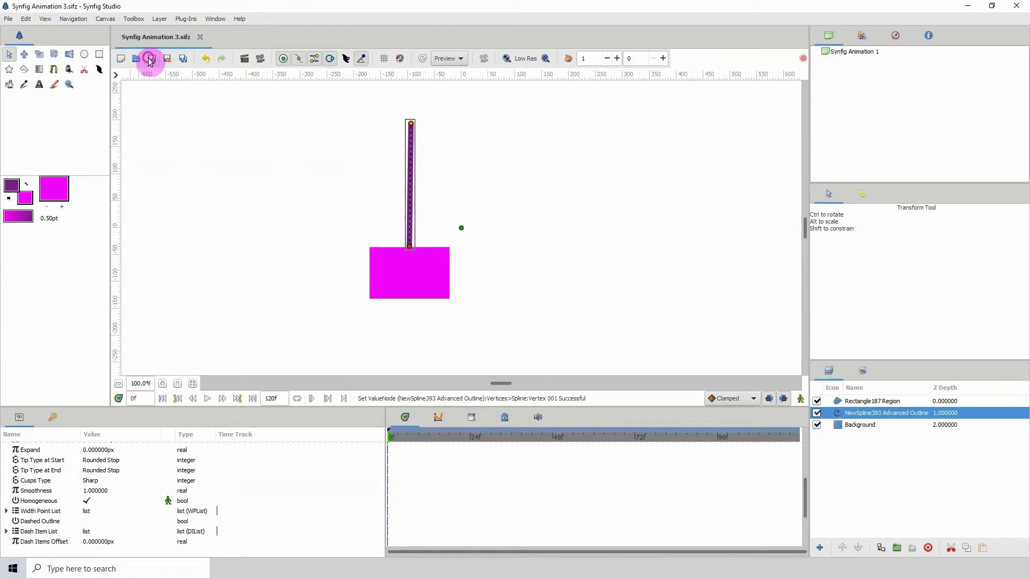
left_click_drag(410, 124, 410, 123)
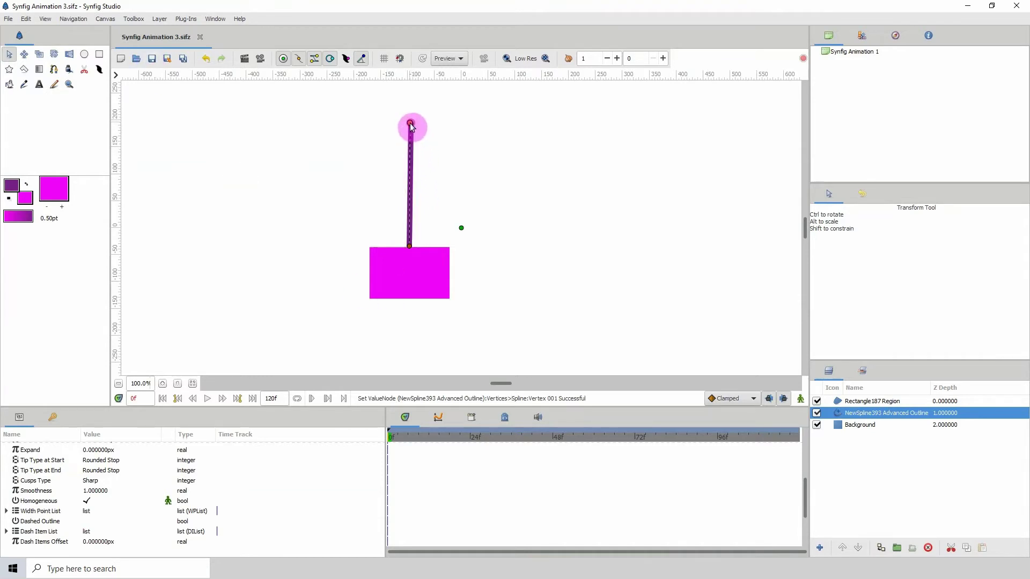
left_click(152, 59)
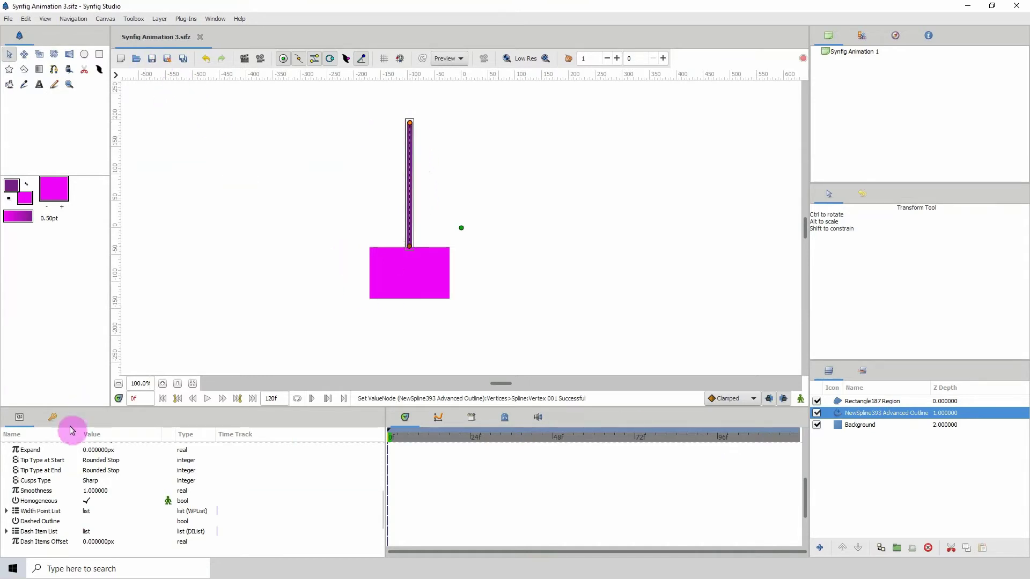
Place the line's bottom vertex at -96.64, -38.09 px on the rectangle's top edge and save
left_click(162, 383)
left_click(163, 383)
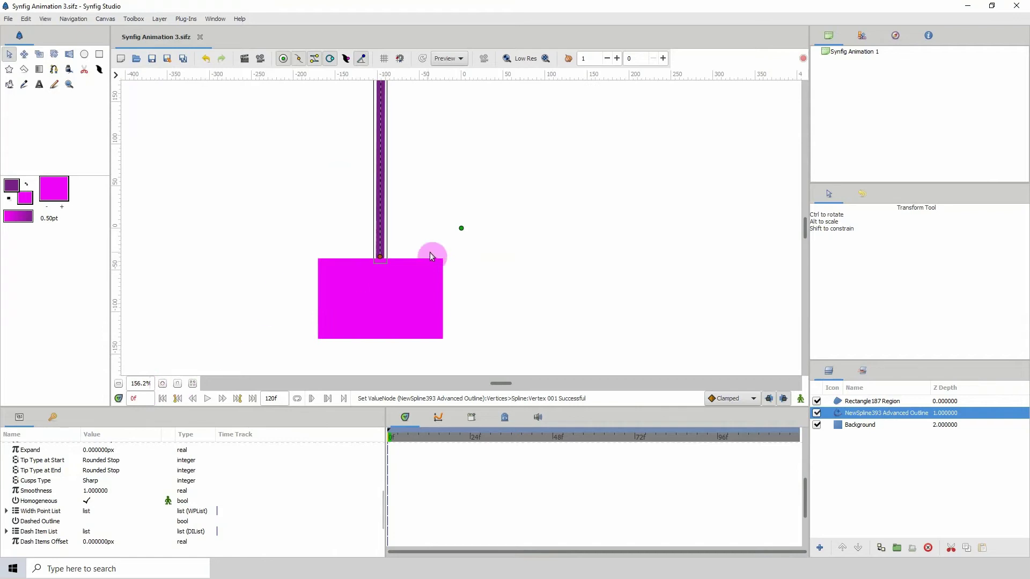
left_click(380, 259)
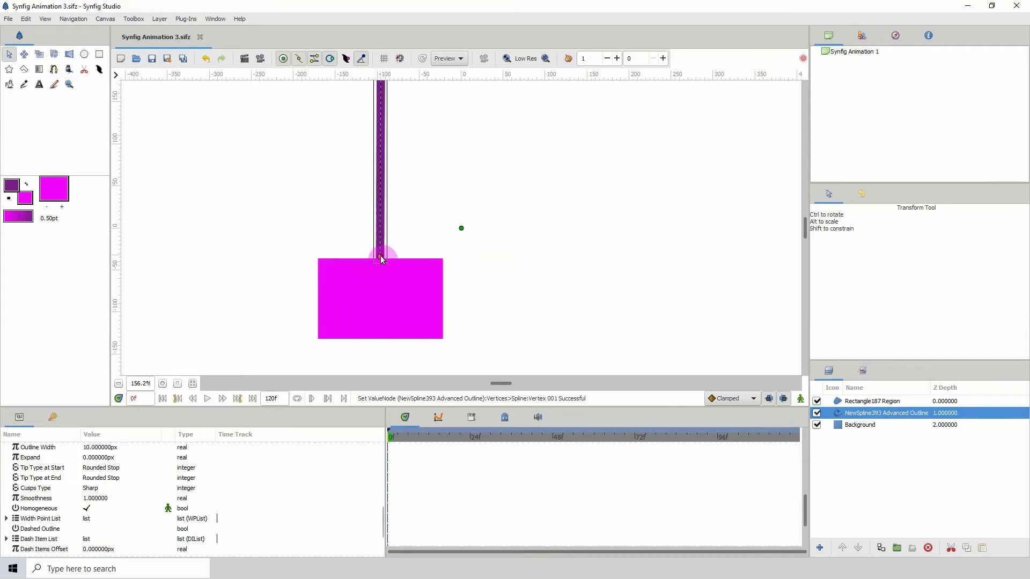
left_click_drag(381, 260, 380, 261)
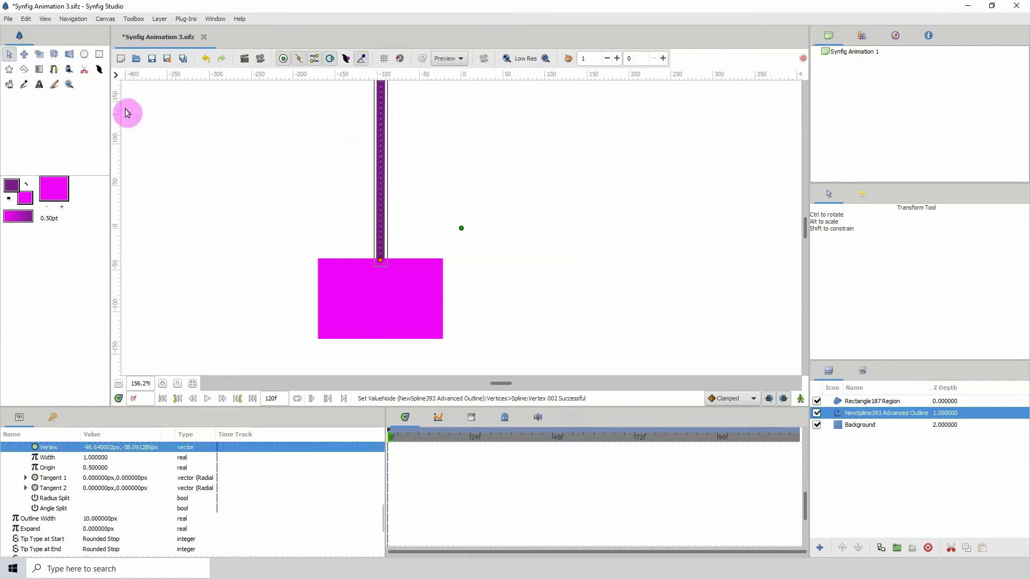
left_click(152, 58)
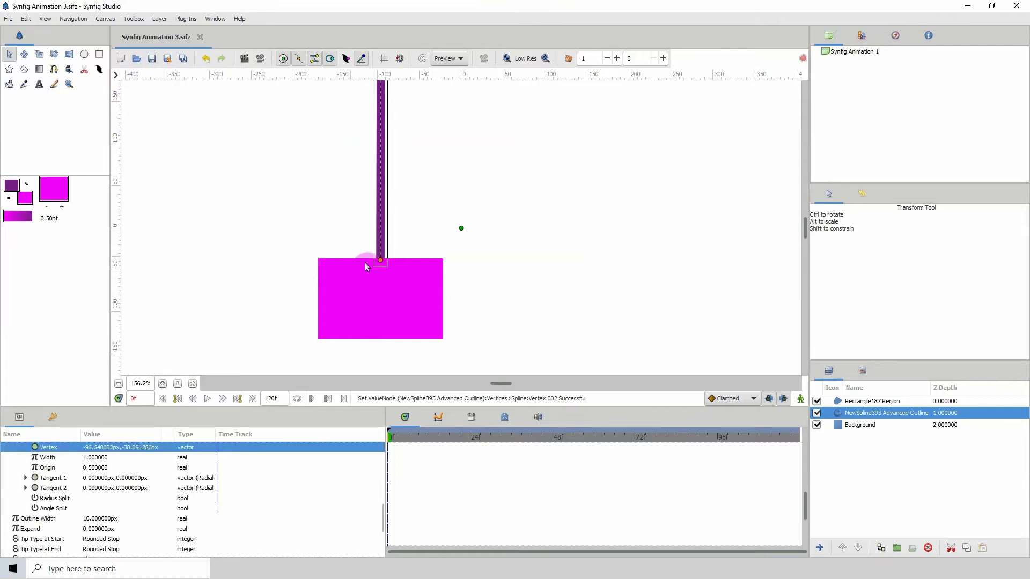
Hide Rectangle187 Region and convert the line's bottom Vertex parameter to Dynamic
left_click(817, 402)
left_click(857, 414)
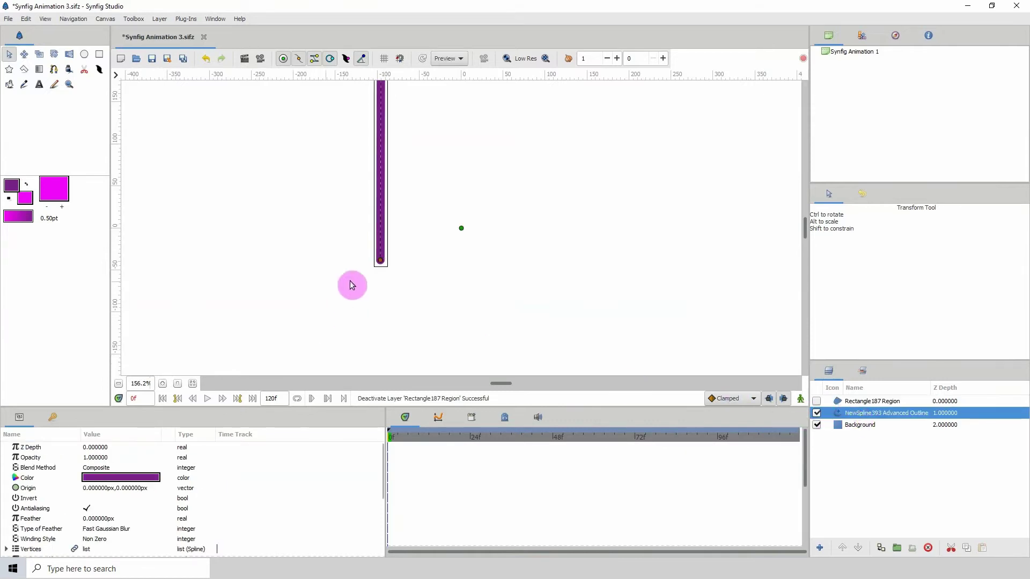
left_click(380, 261)
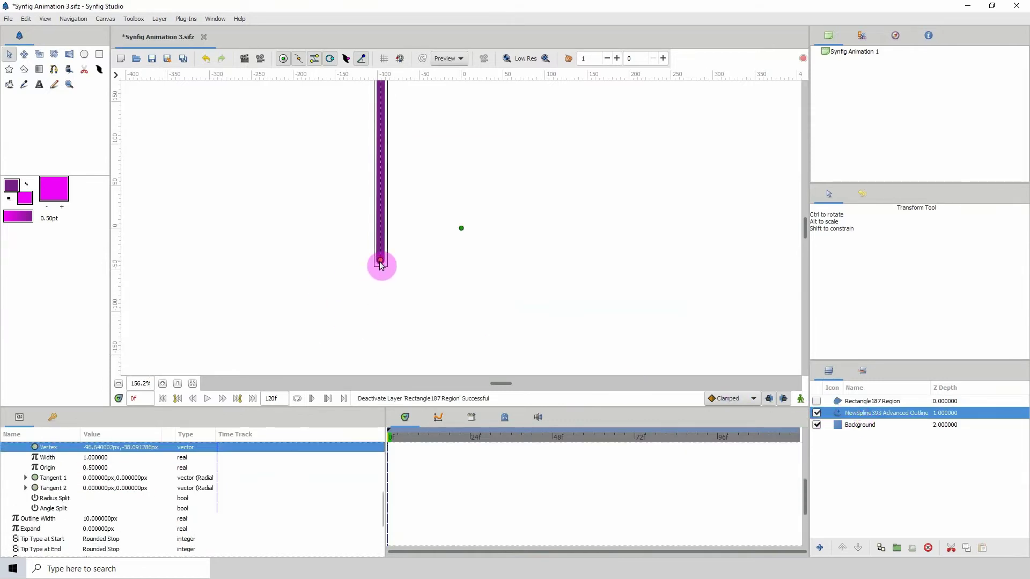
left_click_drag(260, 409, 267, 380)
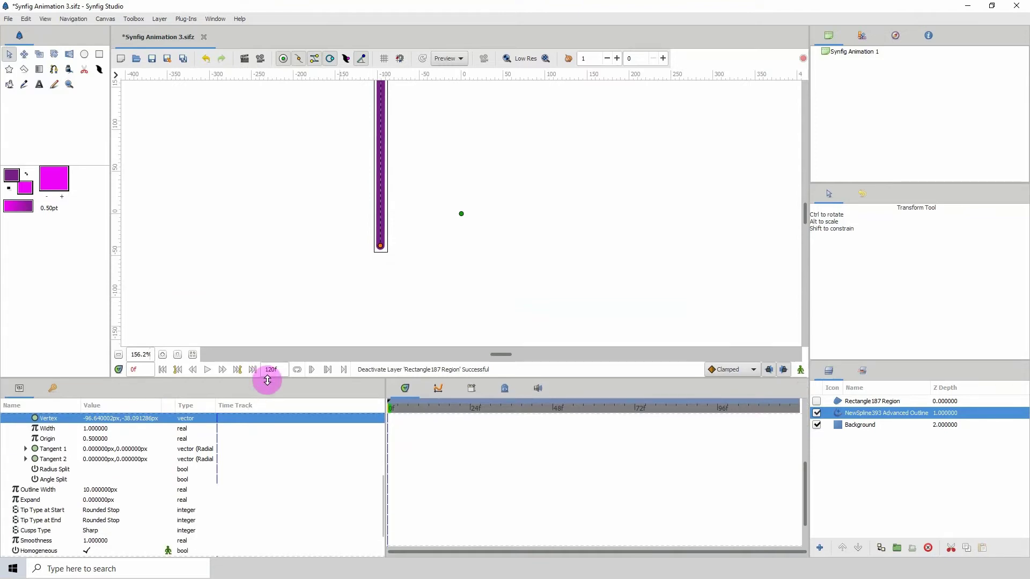
right_click(49, 421)
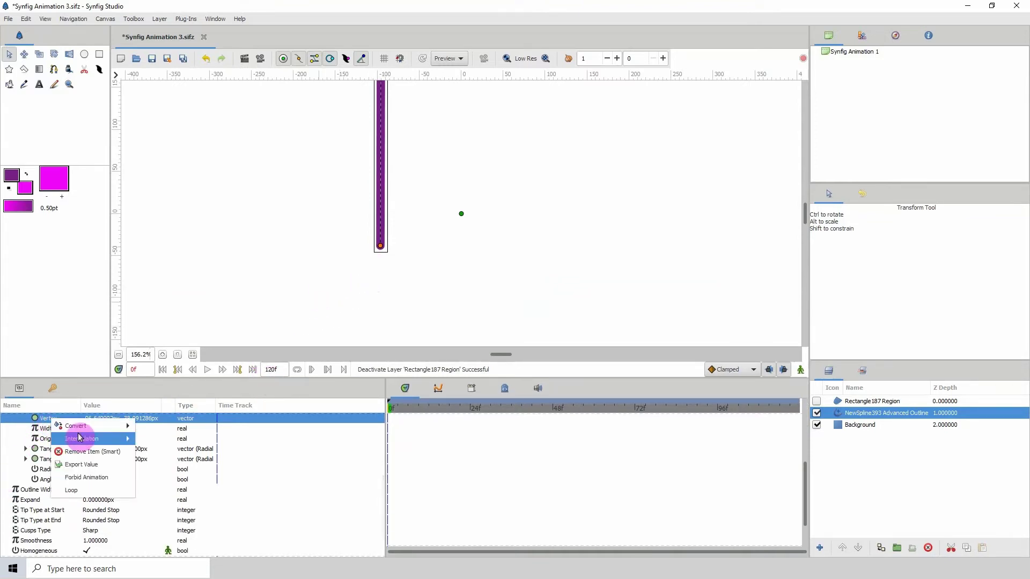
mouse_move(88, 426)
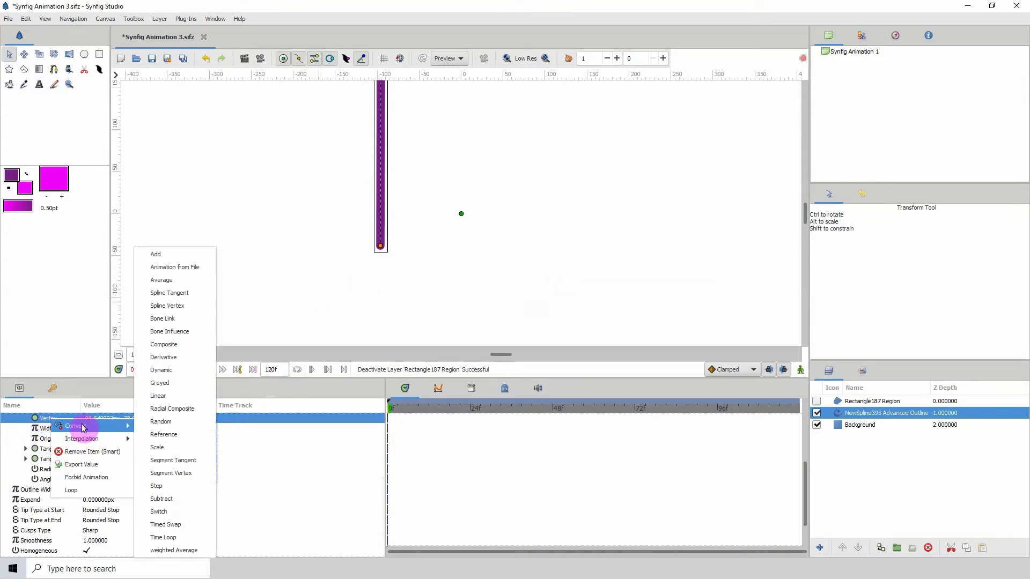
left_click(172, 374)
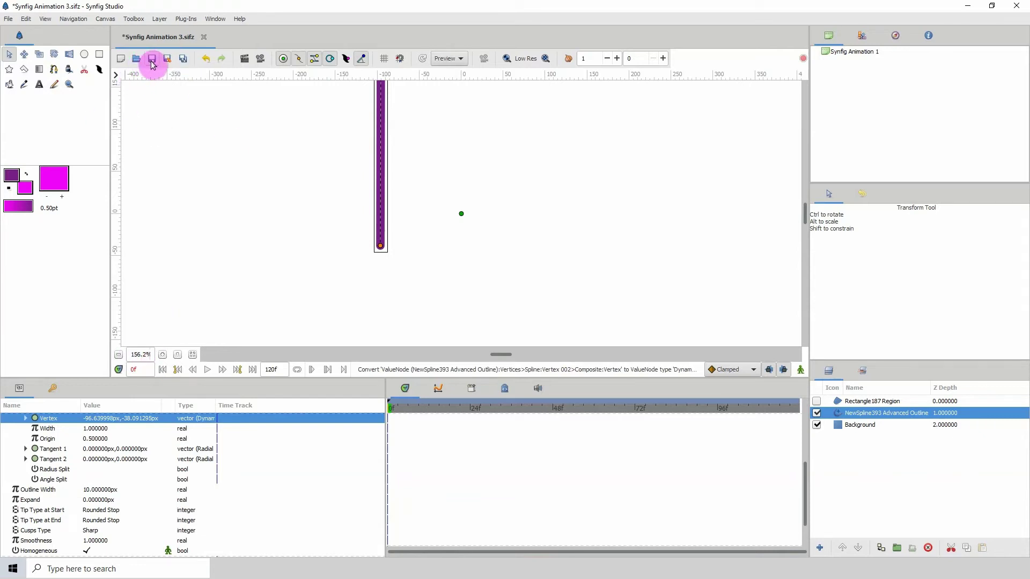
Save the file and reset the canvas to 100% zoom
left_click(152, 61)
left_click(119, 356)
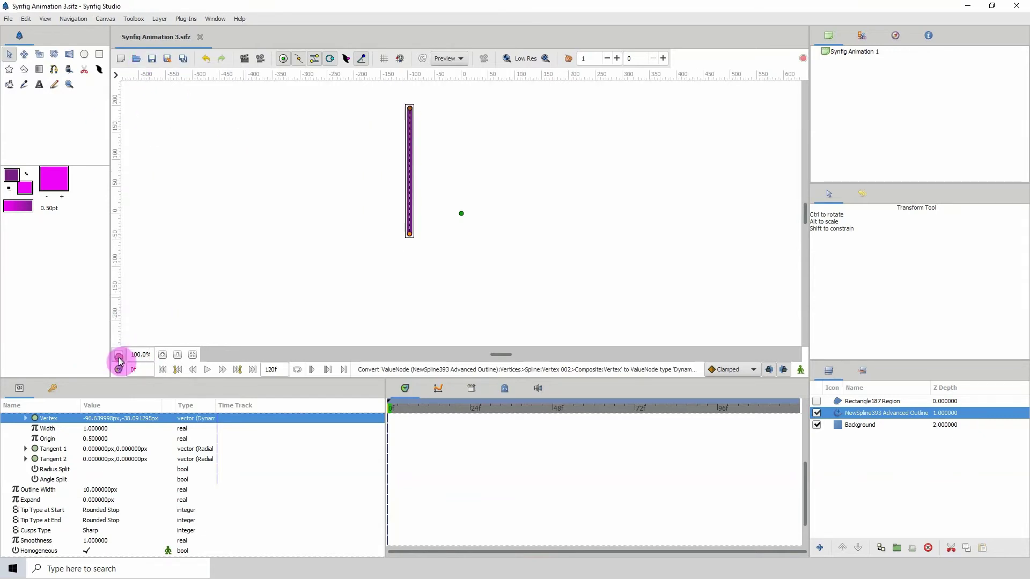
scroll(253, 295, "up", 3)
scroll(400, 296, "right", 1)
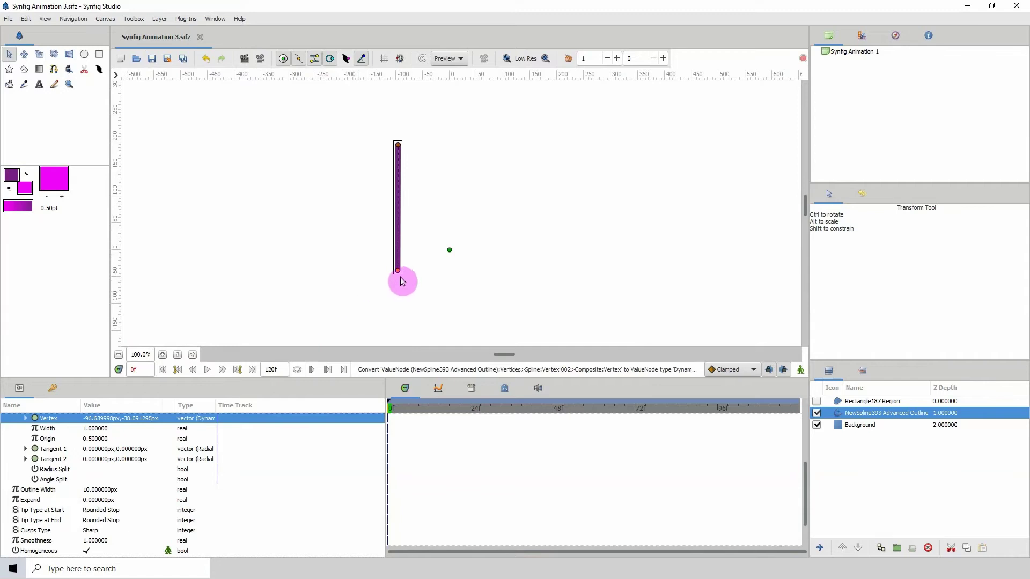
Expand the Dynamic Vertex's sub-parameters and enlarge the Params panel and Name column to read them
left_click(24, 418)
left_click_drag(245, 379, 245, 339)
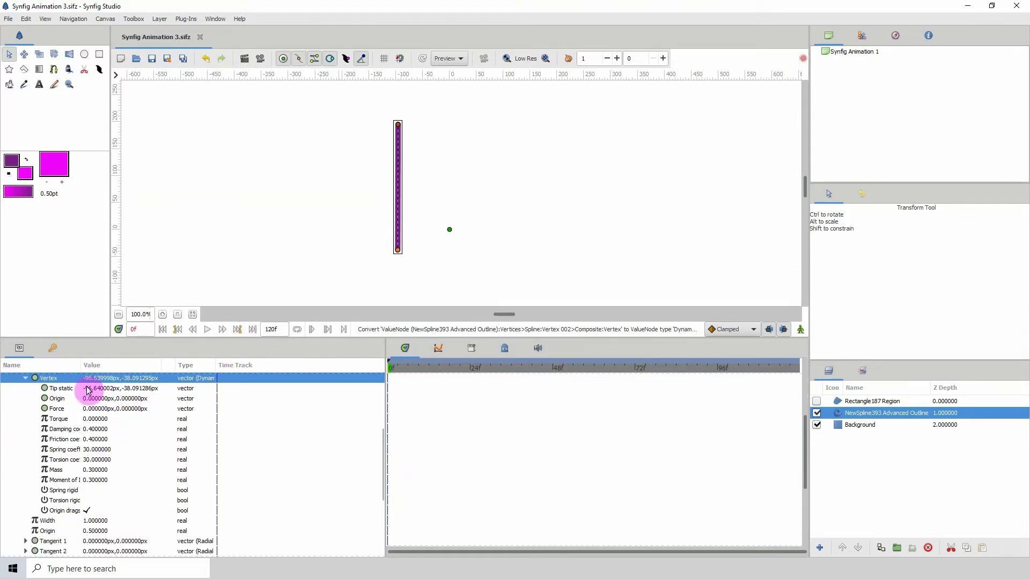
left_click_drag(80, 366, 125, 366)
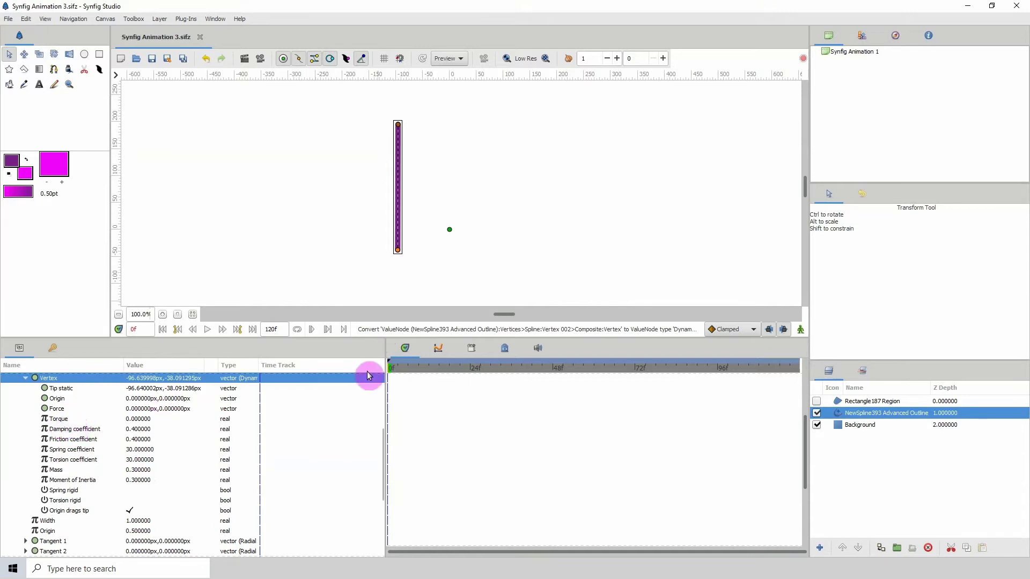
Set the Dynamic vertex's Torque to 1 and preview the animation
left_click(61, 420)
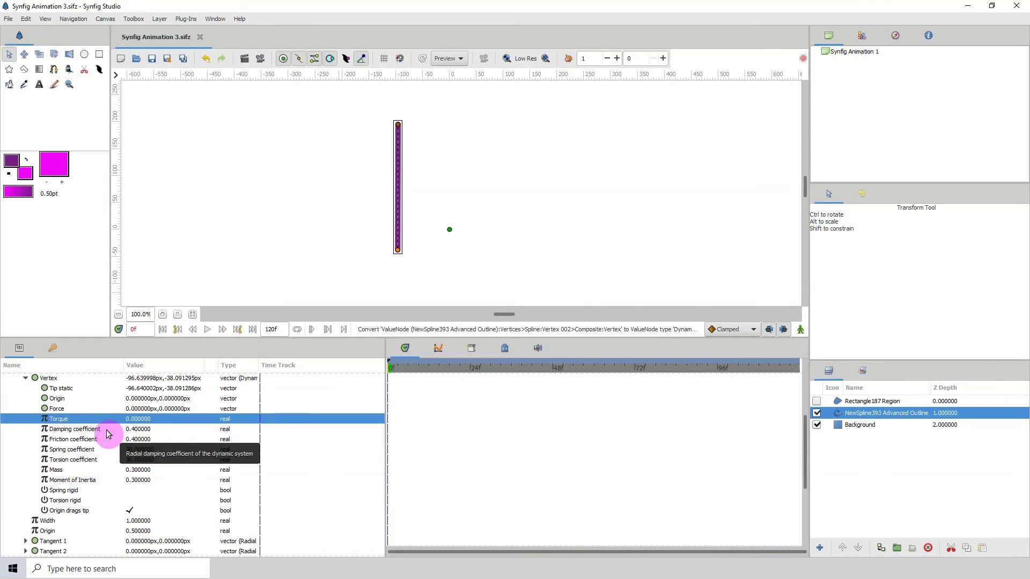
left_click(436, 367)
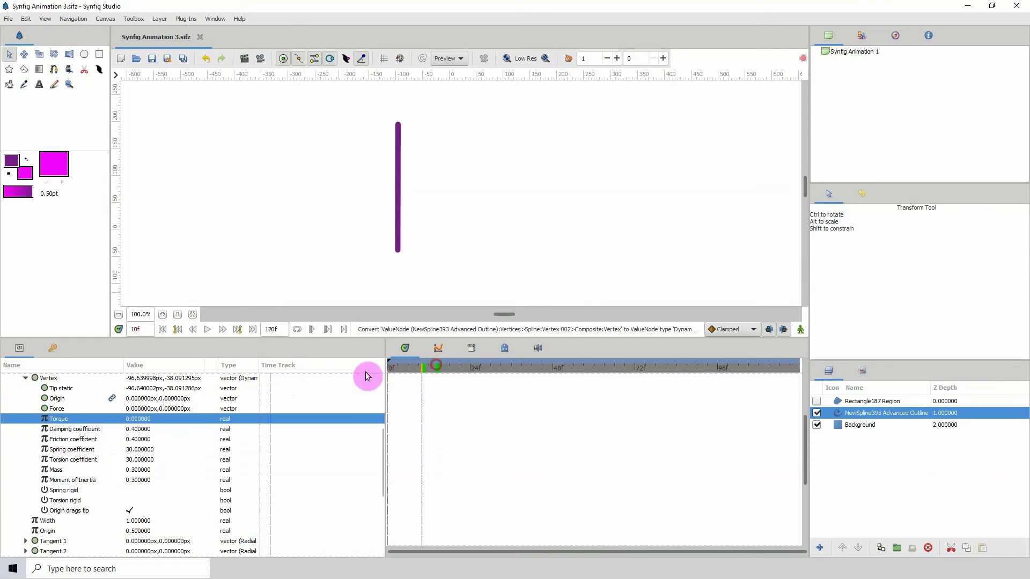
key("Home")
key("space")
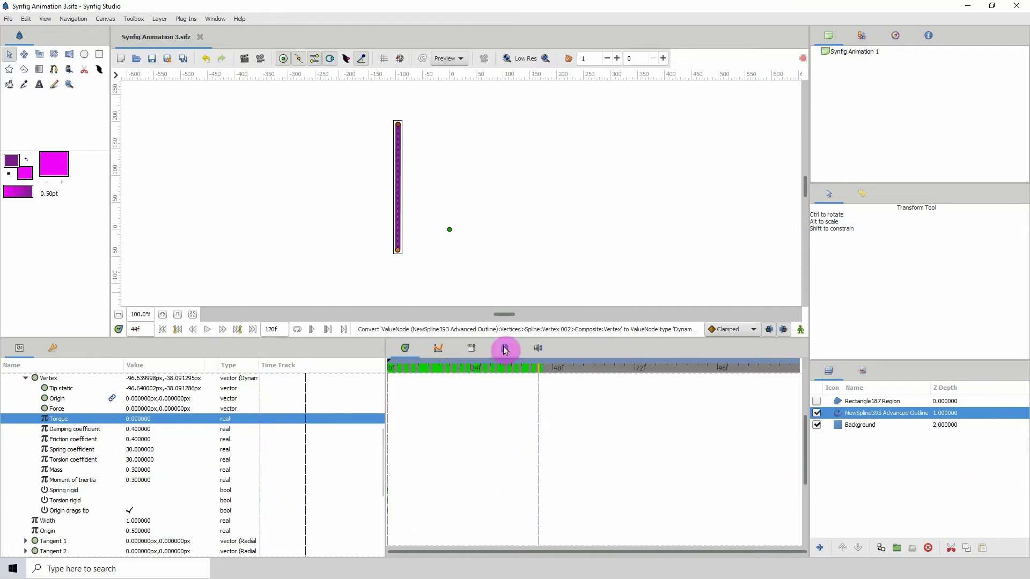
left_click(424, 364)
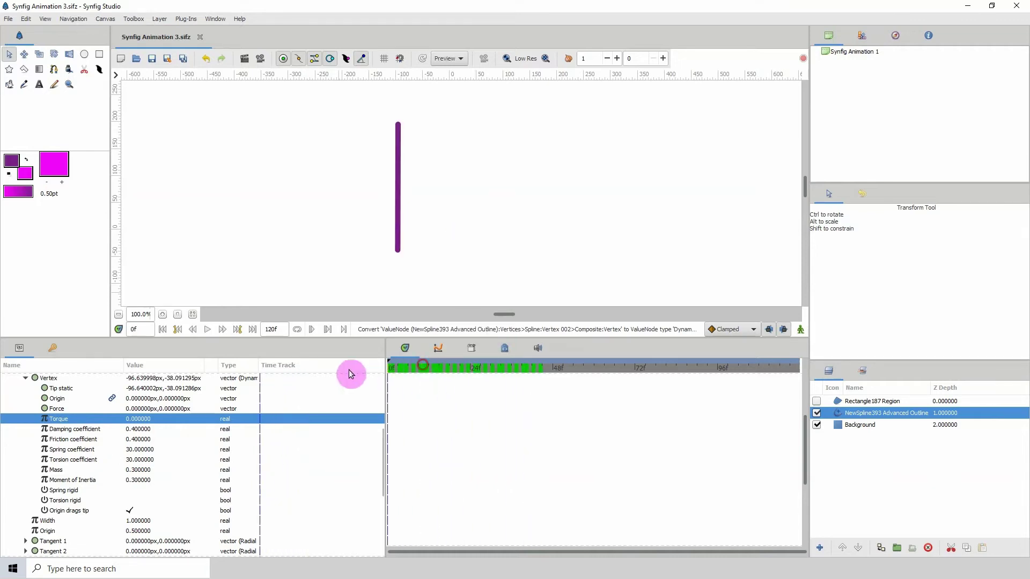
left_click(144, 419)
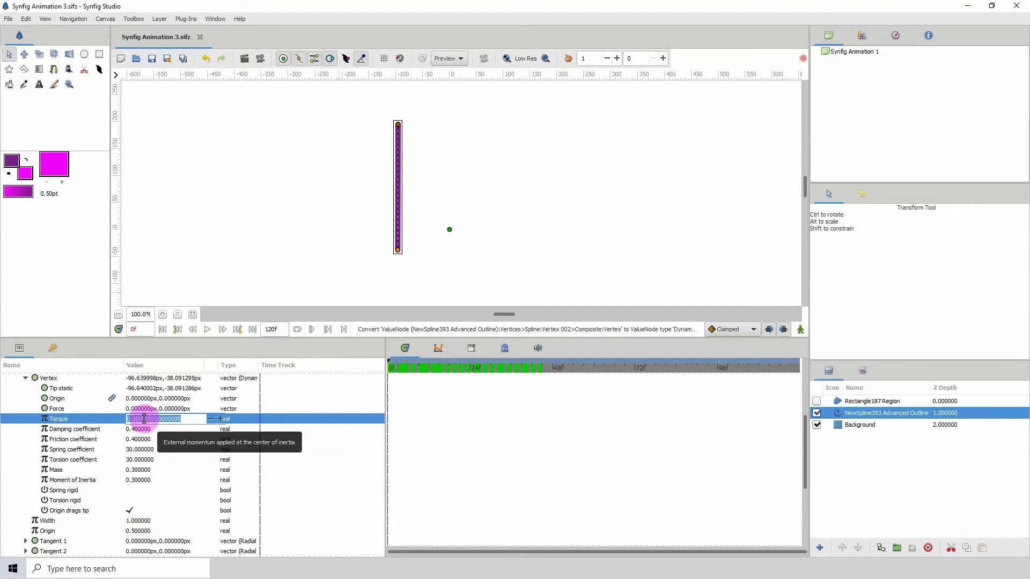
type("1")
key("Return")
key("space")
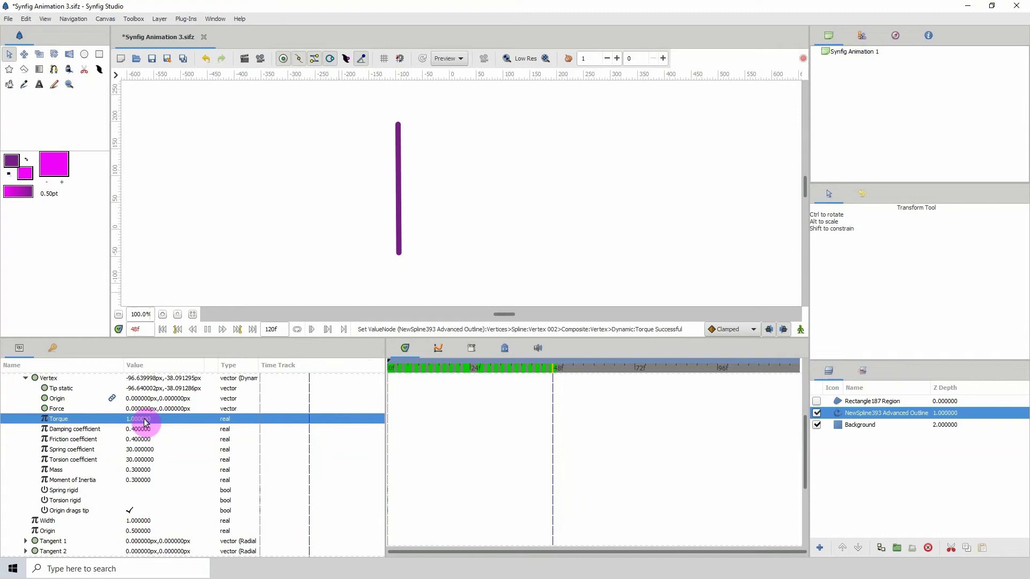
key("space")
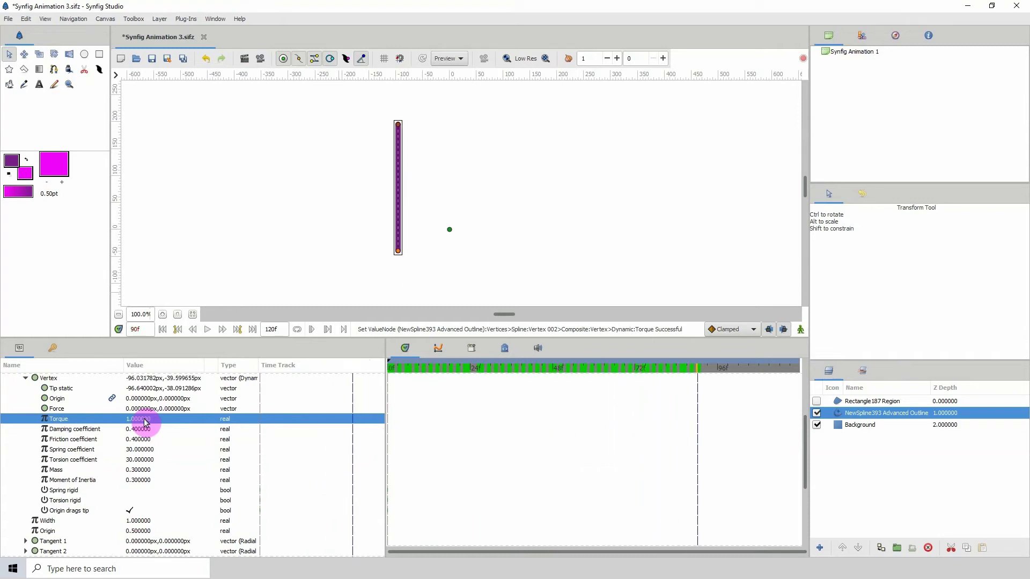
key("space")
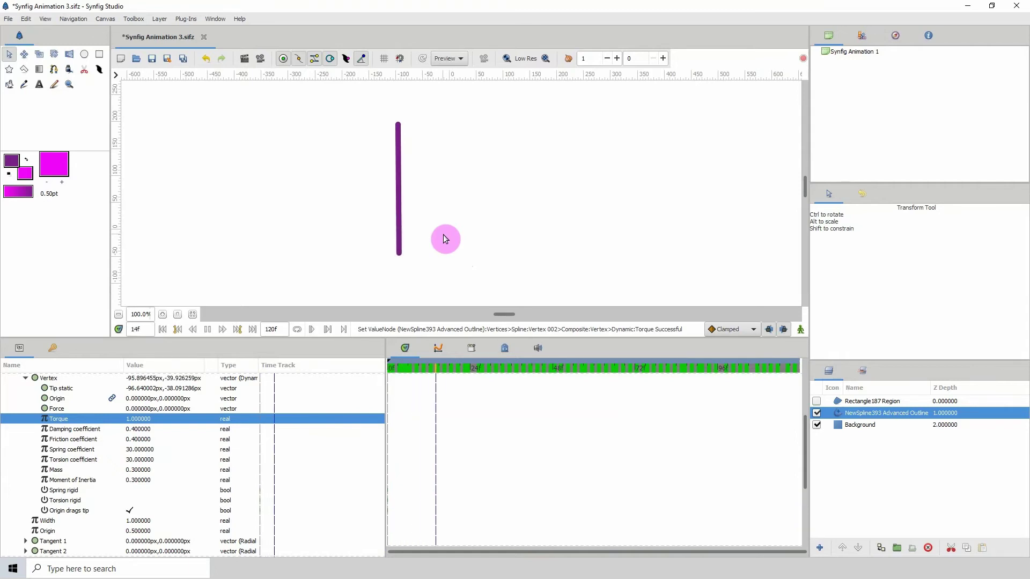
key("space")
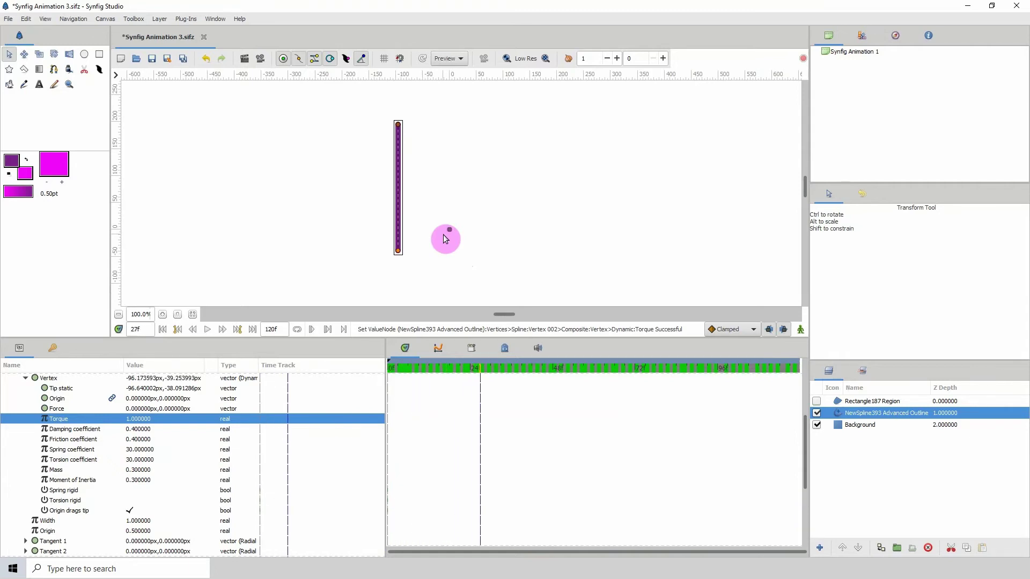
Change Torque to 6 and replay the swinging line from frame 0
left_click(134, 419)
type("6")
key("Return")
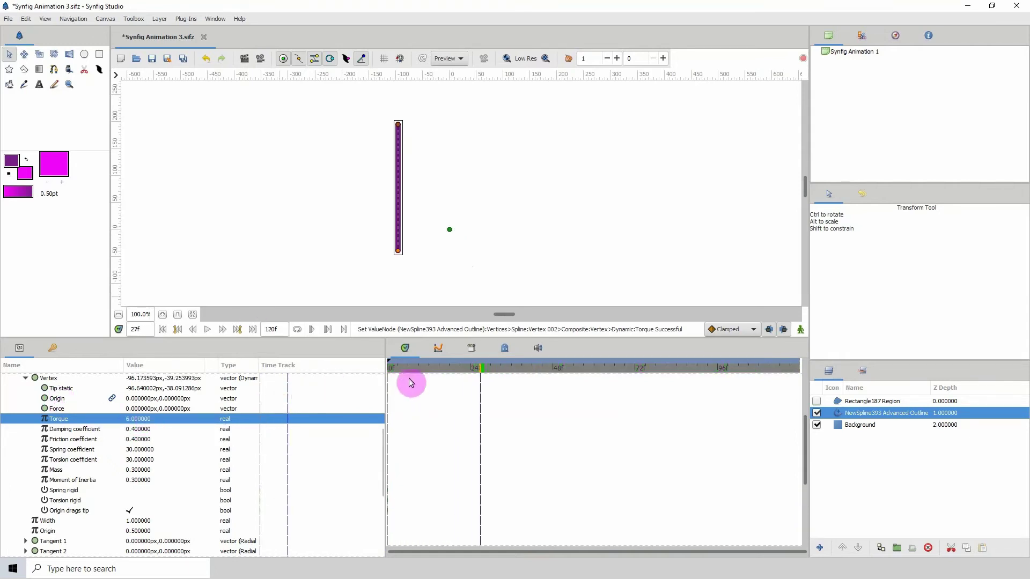
left_click(391, 368)
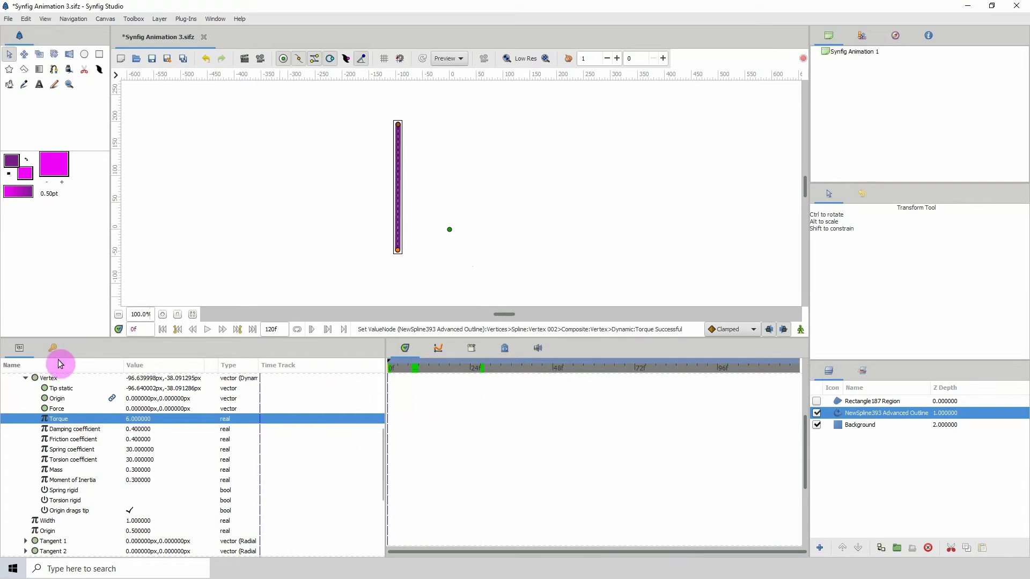
key("space")
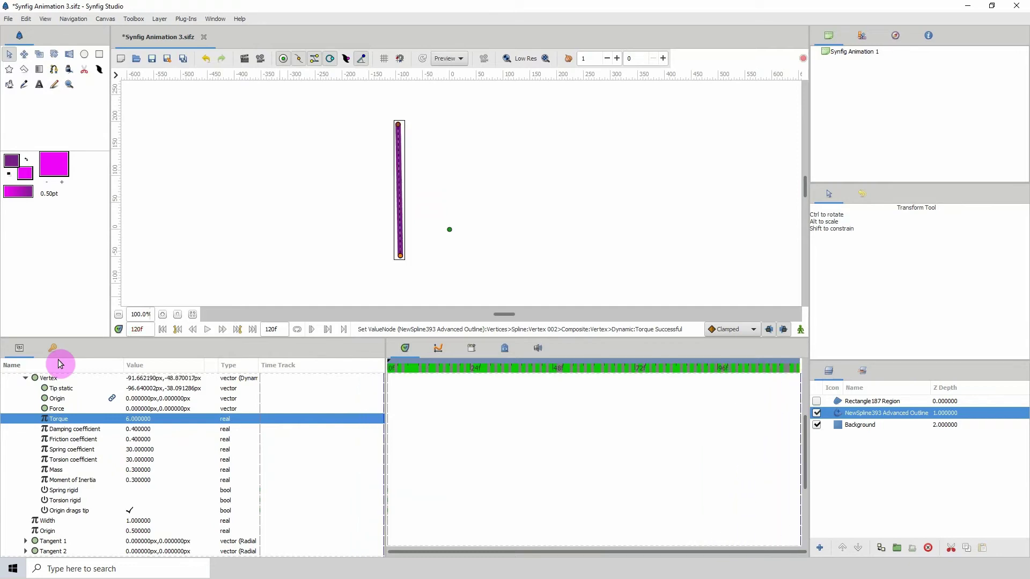
key("space")
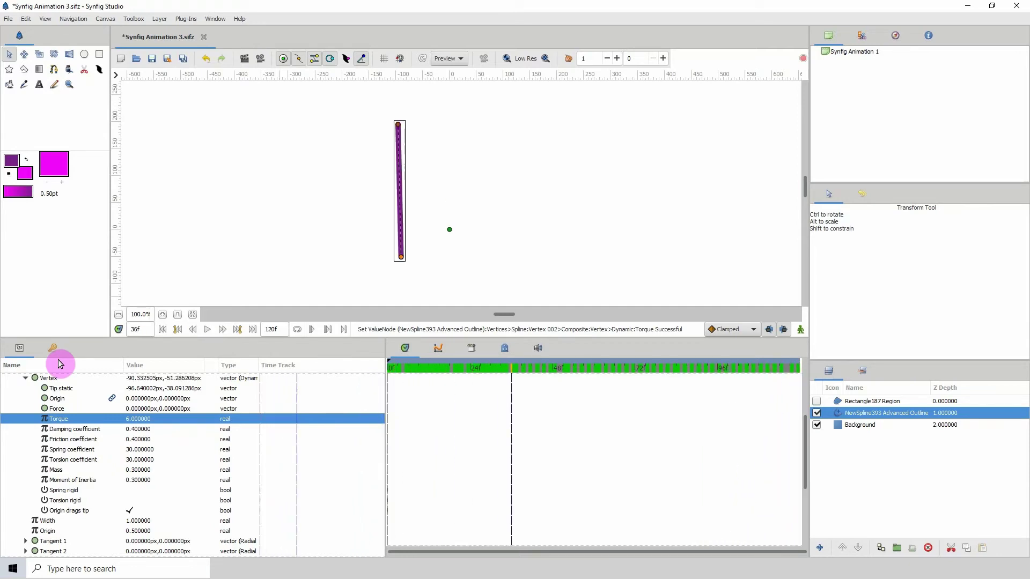
left_click_drag(428, 371, 307, 379)
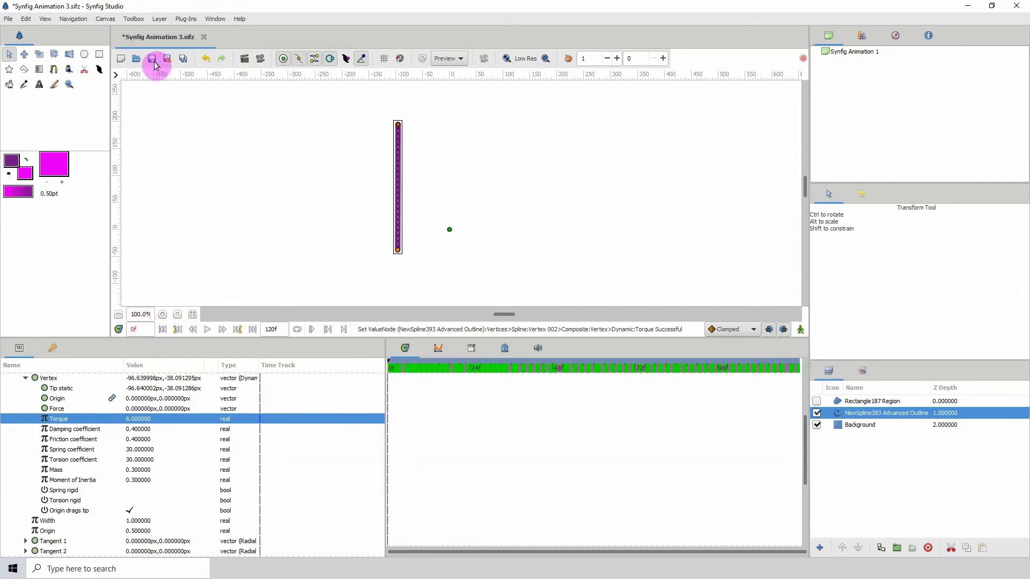
Save, re-enable the Rectangle187 Region layer, and rewind to frame 0
left_click(153, 59)
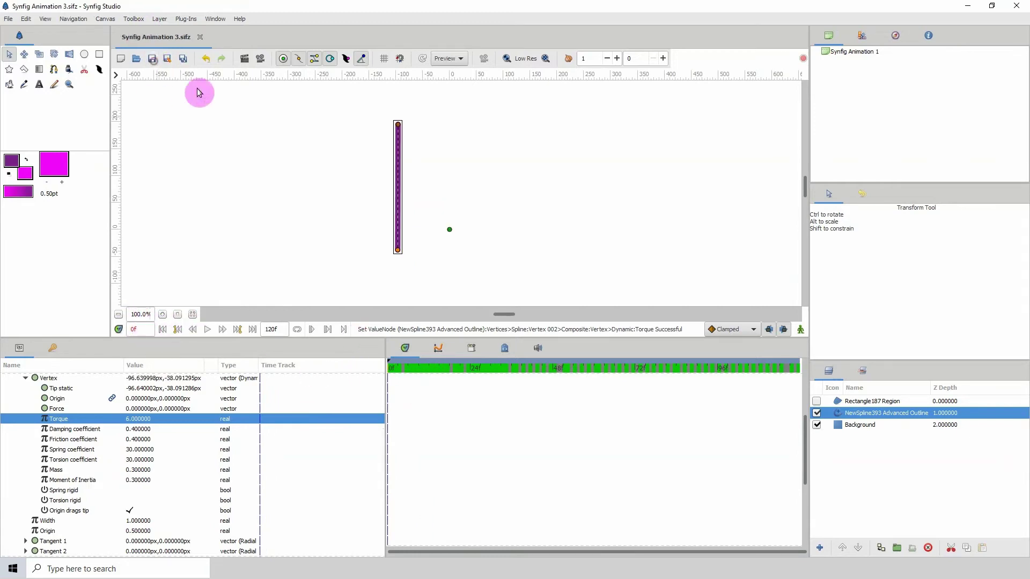
left_click(816, 401)
left_click(869, 401)
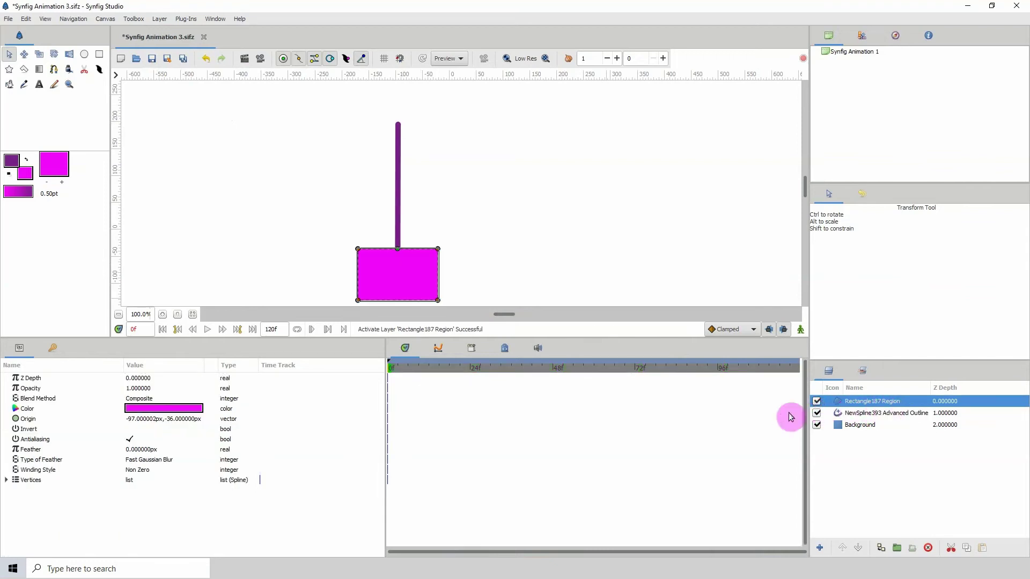
left_click(208, 330)
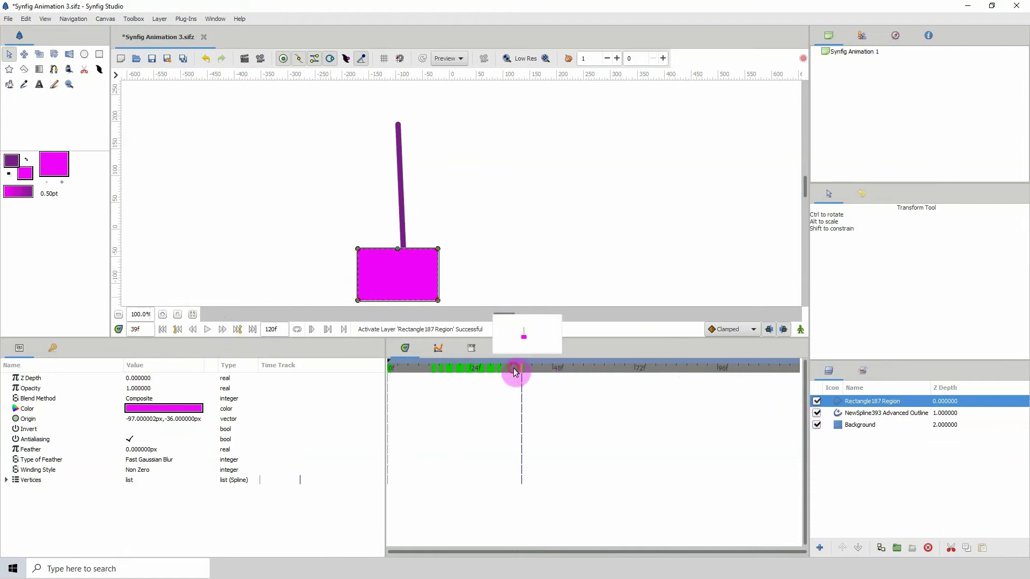
left_click_drag(519, 368, 370, 369)
Zoom in and select the rectangle's origin and the spline's bottom vertex (Vertex 002)
left_click(162, 315)
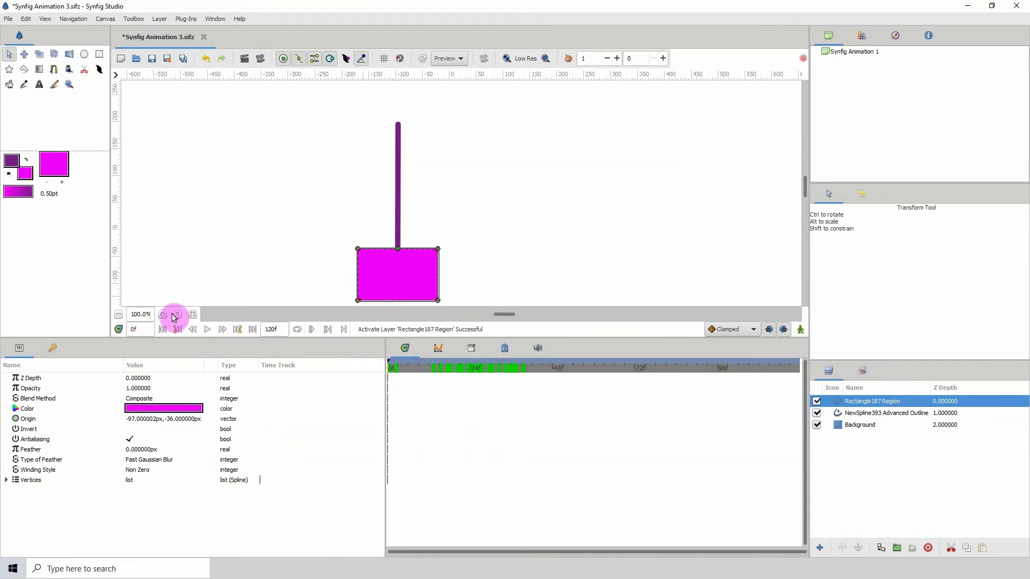
left_click(162, 315)
left_click(162, 314)
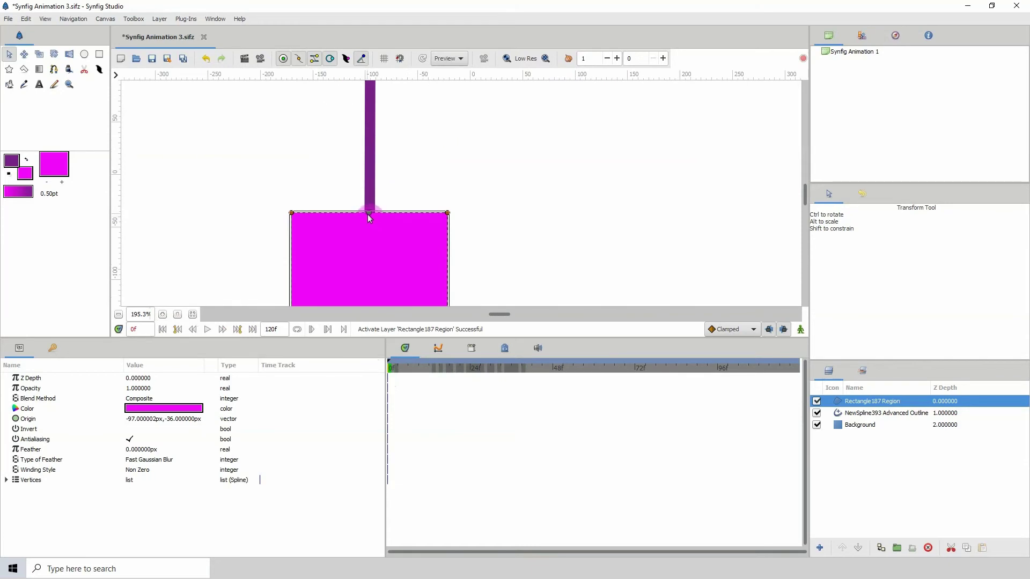
left_click(369, 214)
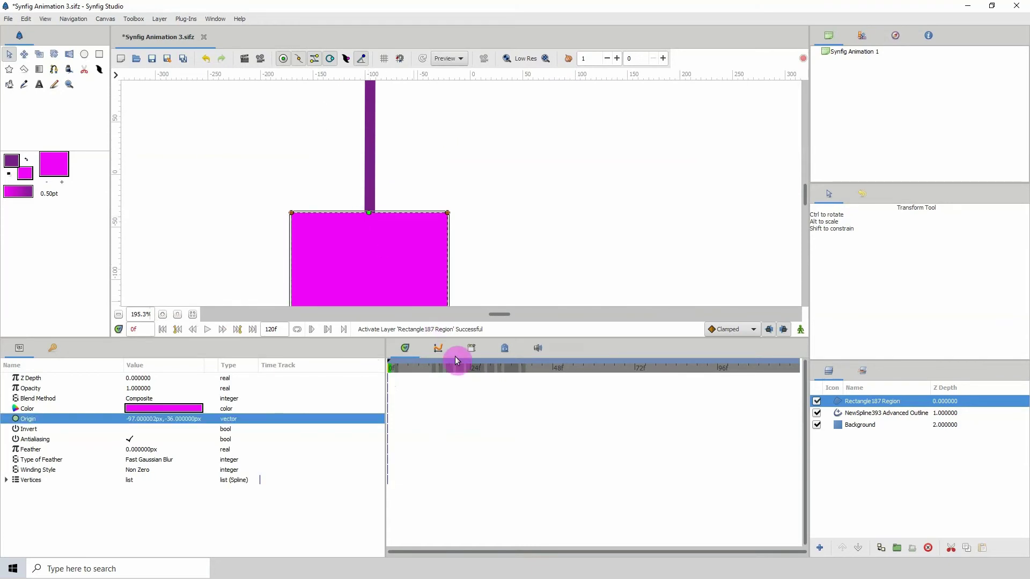
left_click(369, 174)
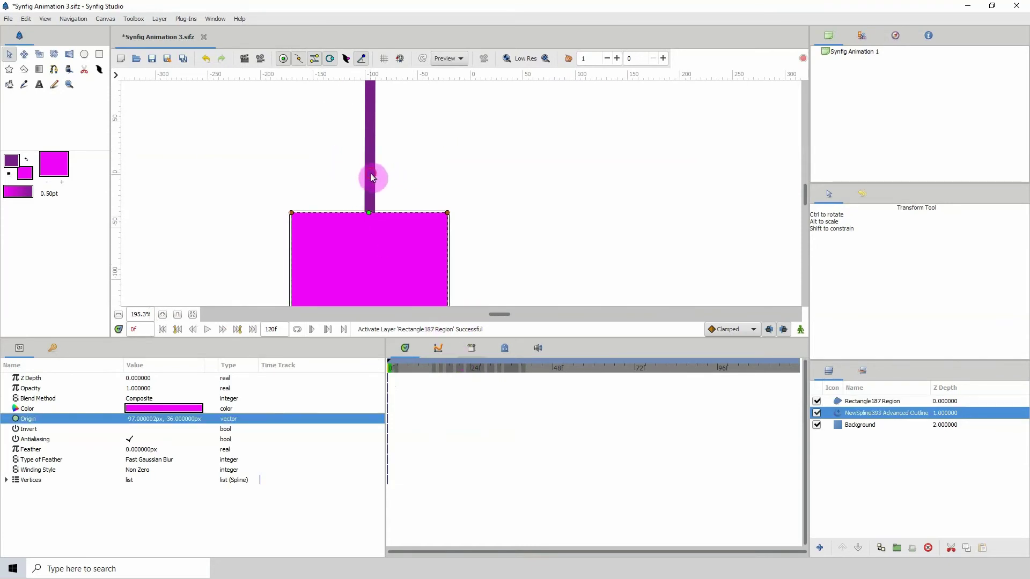
left_click(369, 215)
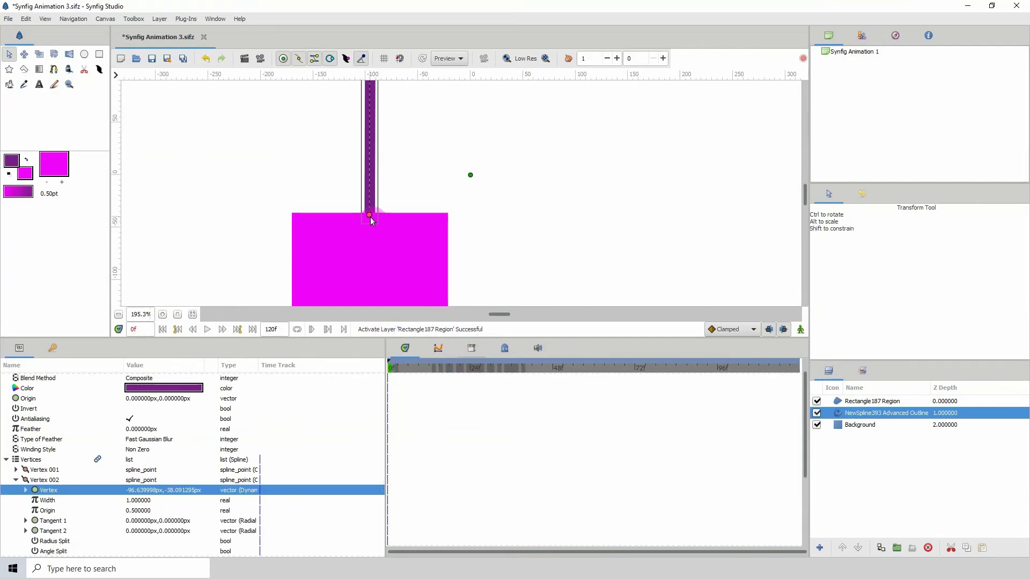
Export the line's Dynamic Vertex as 'spring' and select it under ValueBase Nodes in the Library
left_click(471, 348)
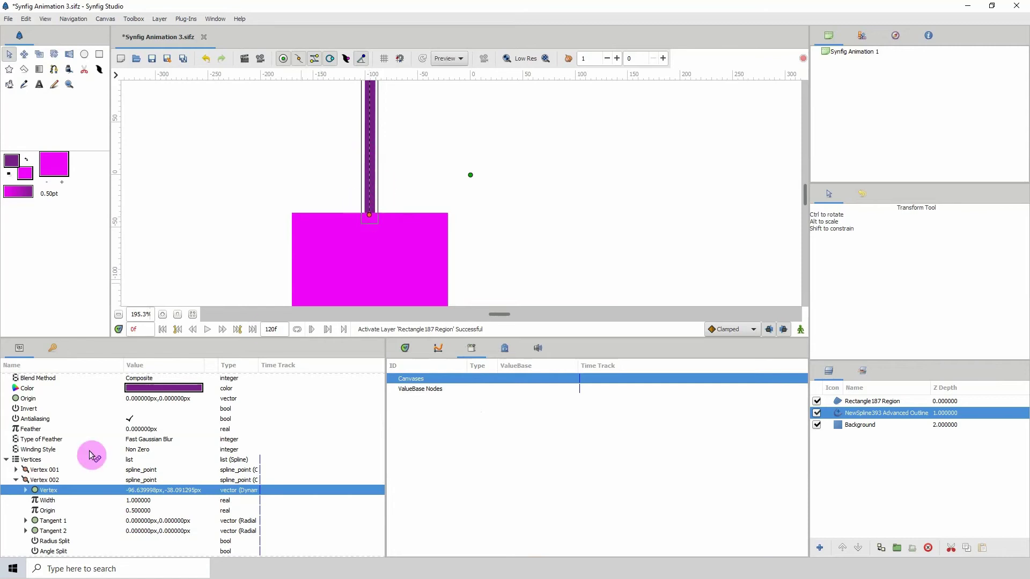
right_click(61, 494)
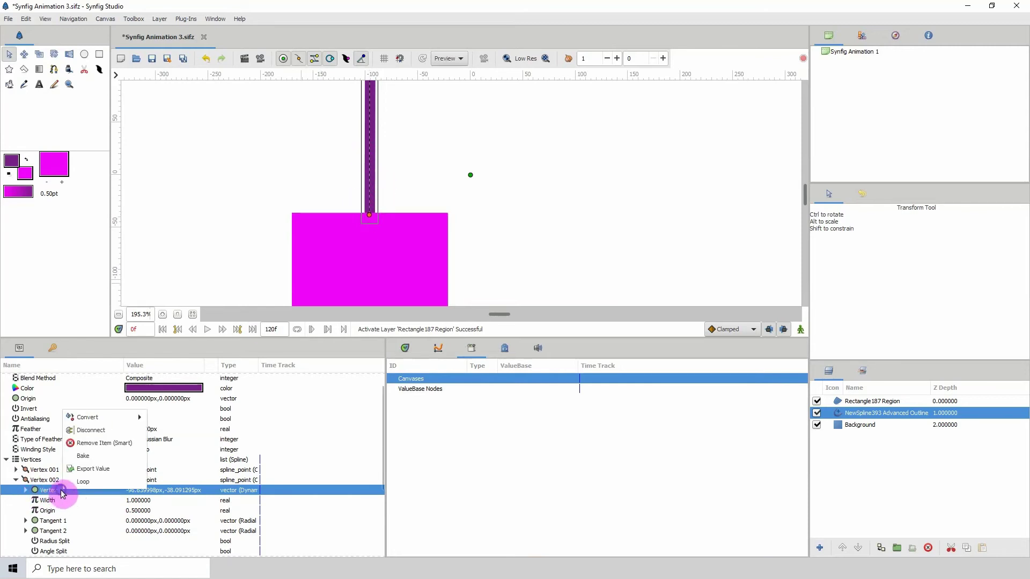
left_click(93, 469)
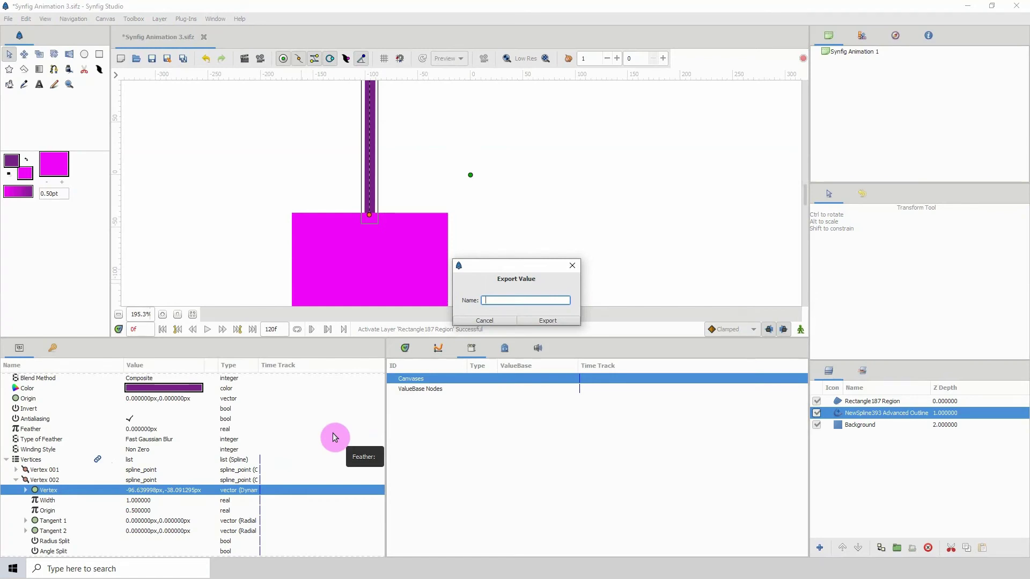
type("sp")
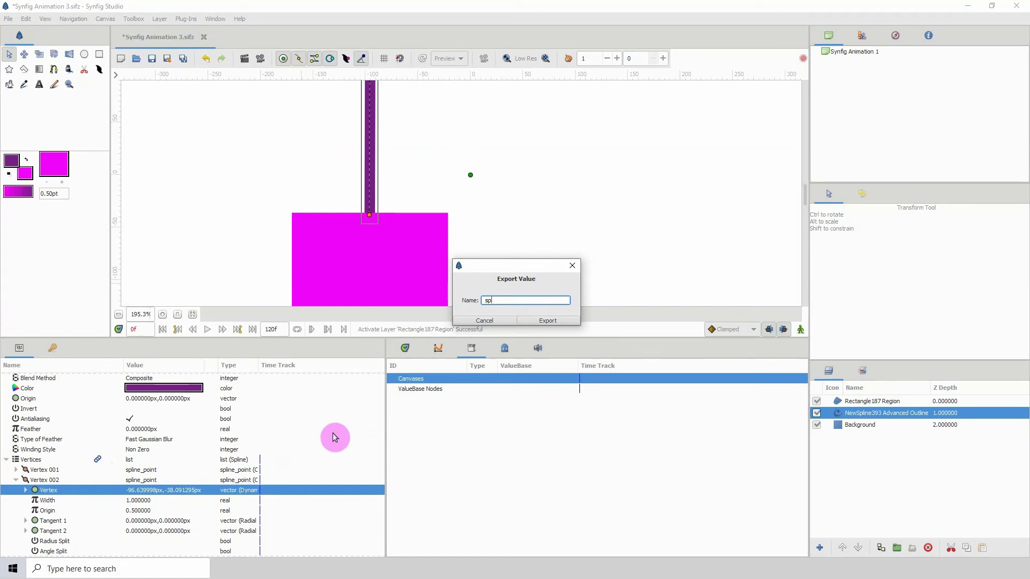
type("ring")
left_click(547, 321)
left_click(394, 389)
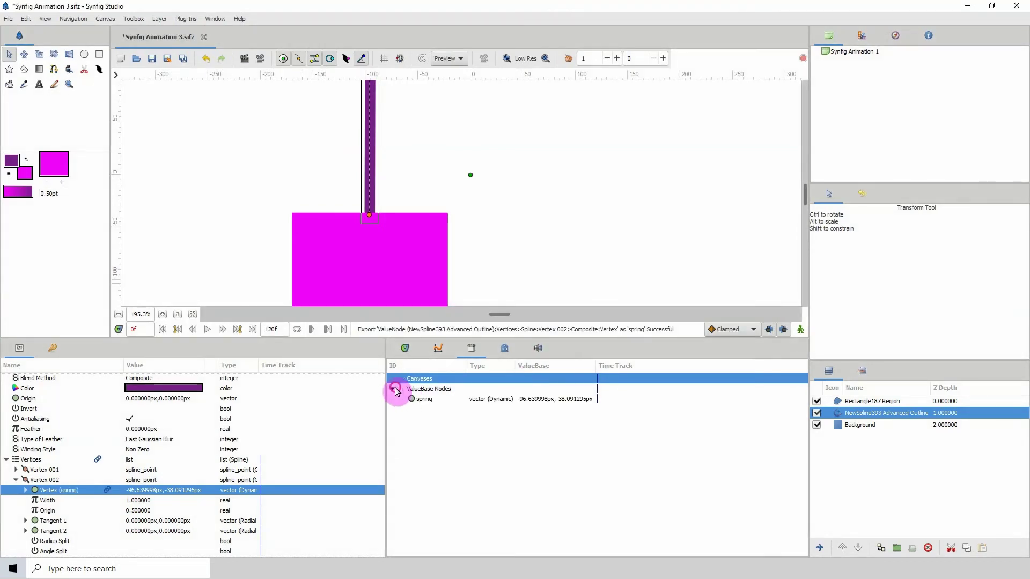
left_click(436, 398)
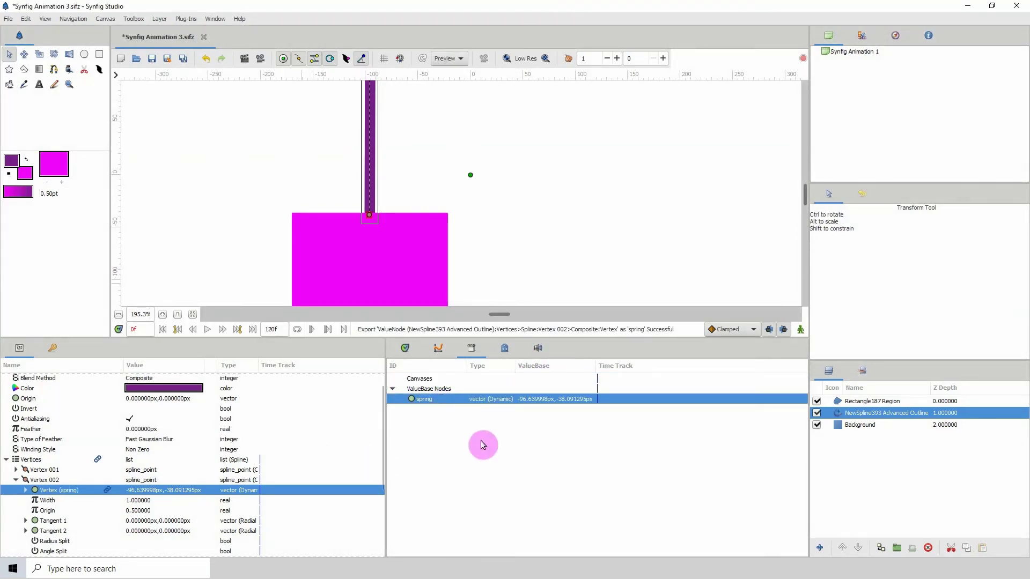
Connect Rectangle187 Region's Origin parameter to the exported 'spring' value from the Library
left_click(878, 402)
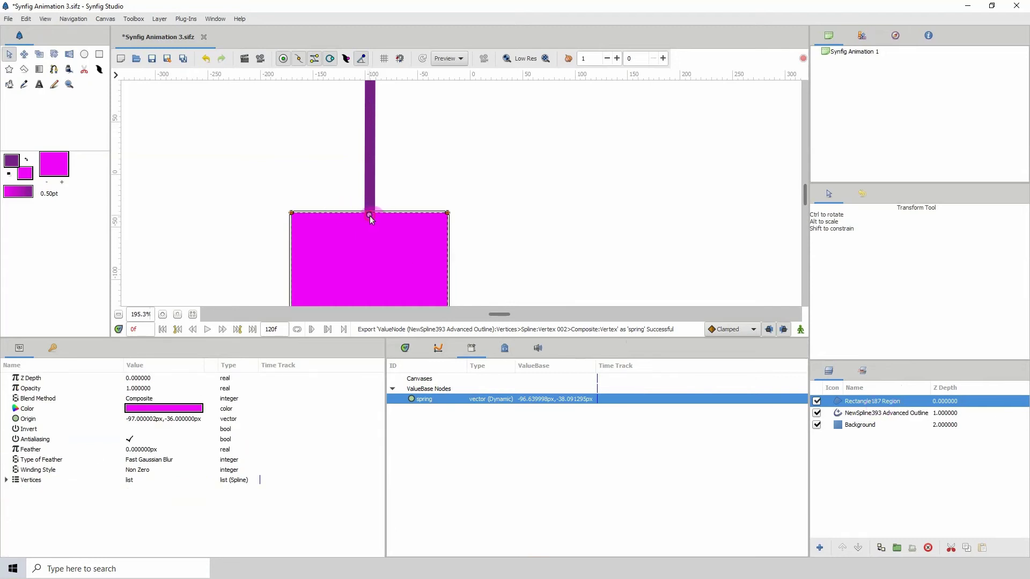
left_click(618, 126)
left_click(387, 255)
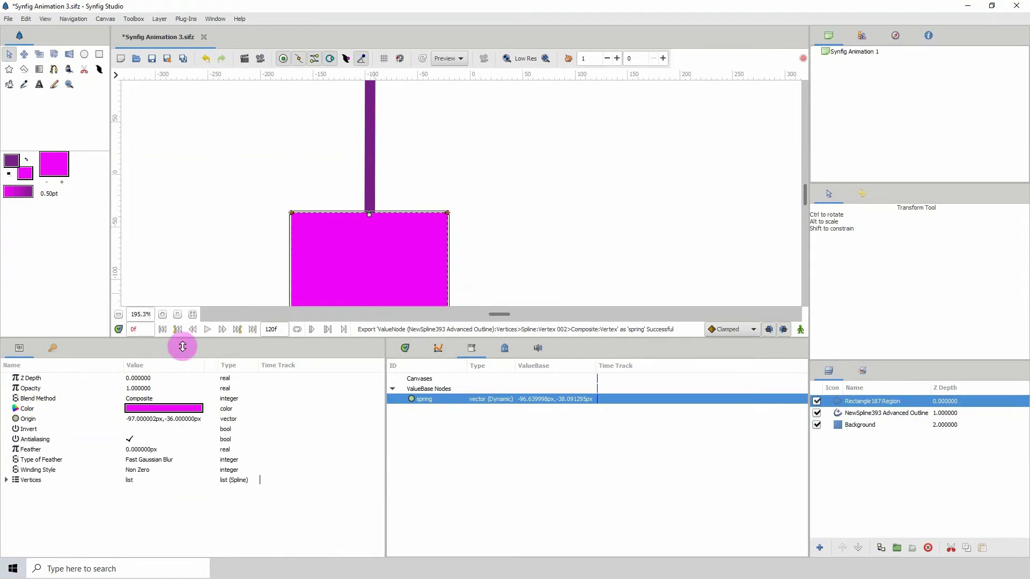
left_click(163, 314)
left_click(163, 314)
left_click(163, 314)
left_click(163, 314)
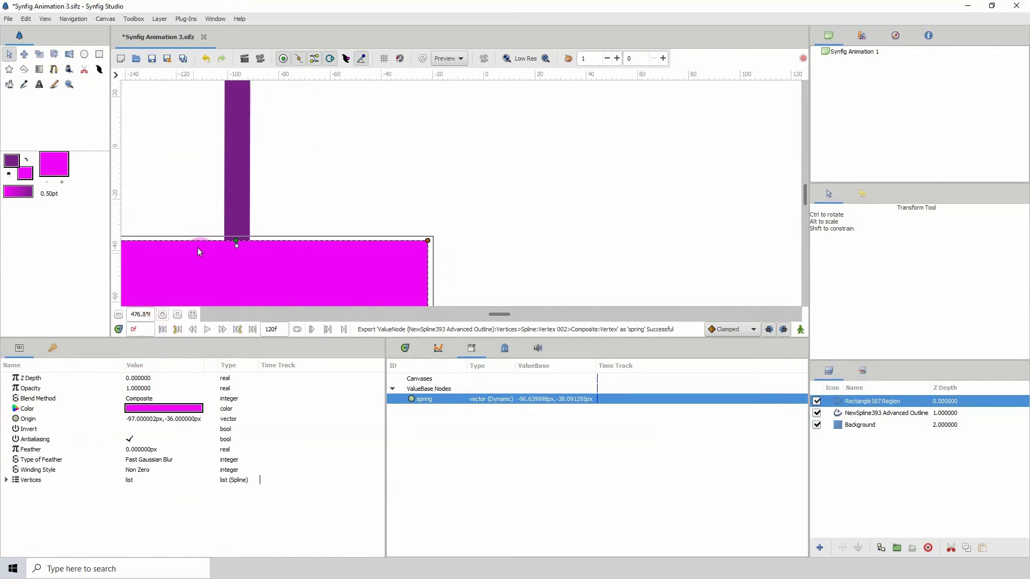
left_click(236, 240)
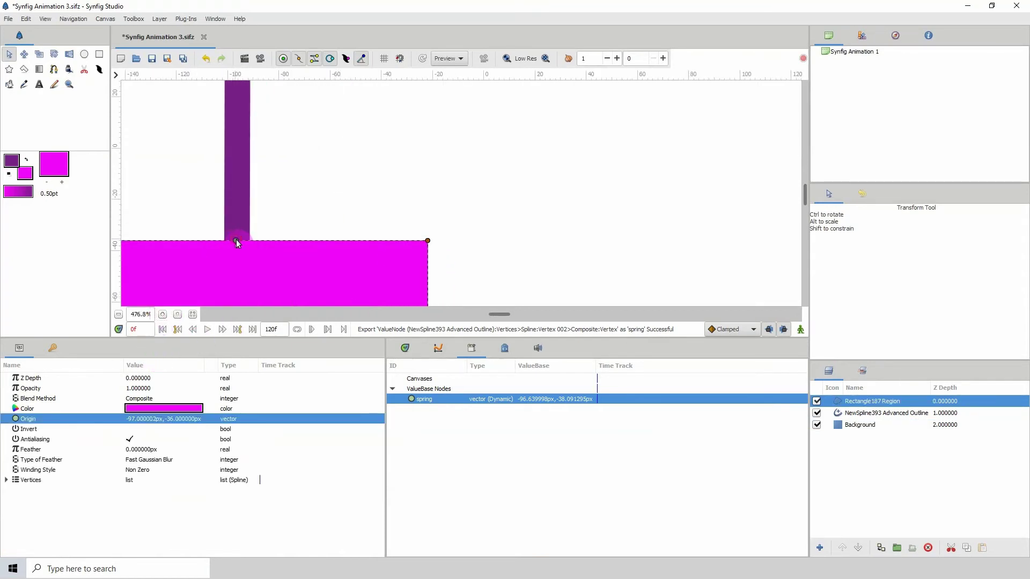
left_click(119, 314)
left_click(119, 315)
left_click(119, 314)
left_click(119, 315)
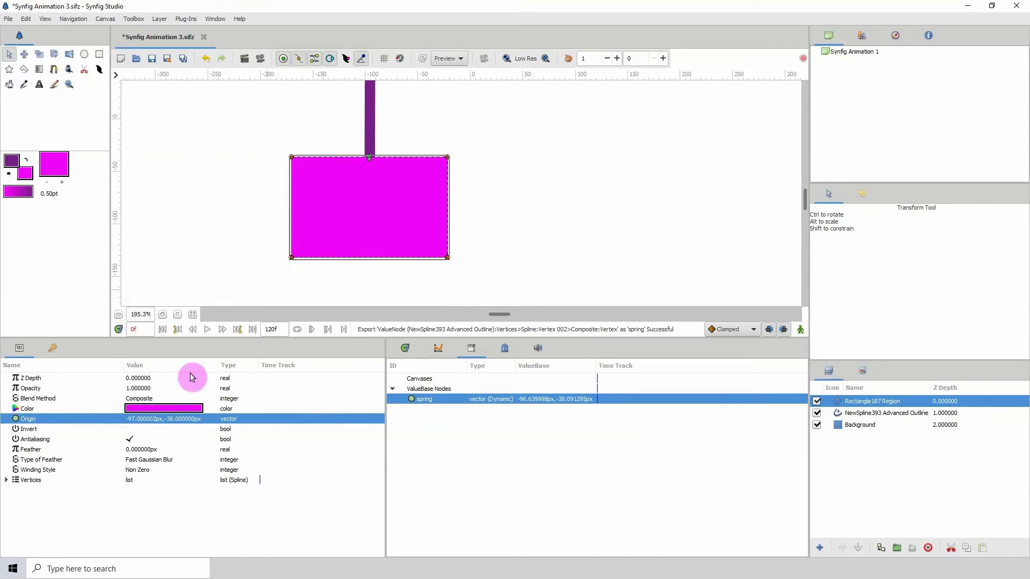
mouse_move(116, 420)
left_mouse_down()
mouse_move(419, 399)
mouse_move(23, 410)
mouse_move(227, 523)
mouse_move(107, 429)
mouse_move(9, 446)
mouse_move(104, 410)
mouse_move(104, 421)
left_mouse_up()
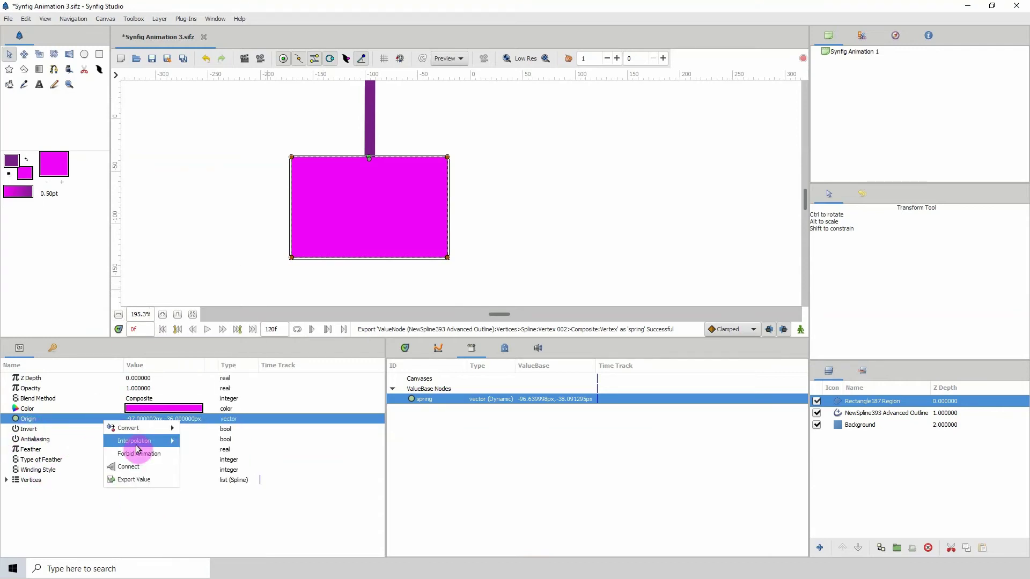
left_click(137, 466)
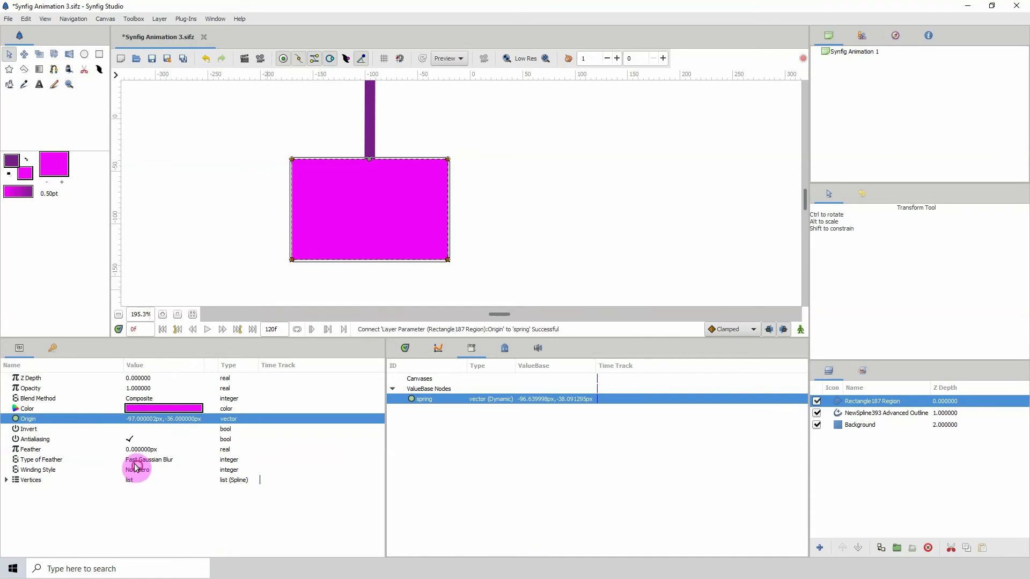
left_click(119, 316)
left_click(118, 315)
Play the animation in the Timetrack view to watch the rectangle swing with the stick
left_click(119, 316)
left_click(119, 315)
left_click(119, 315)
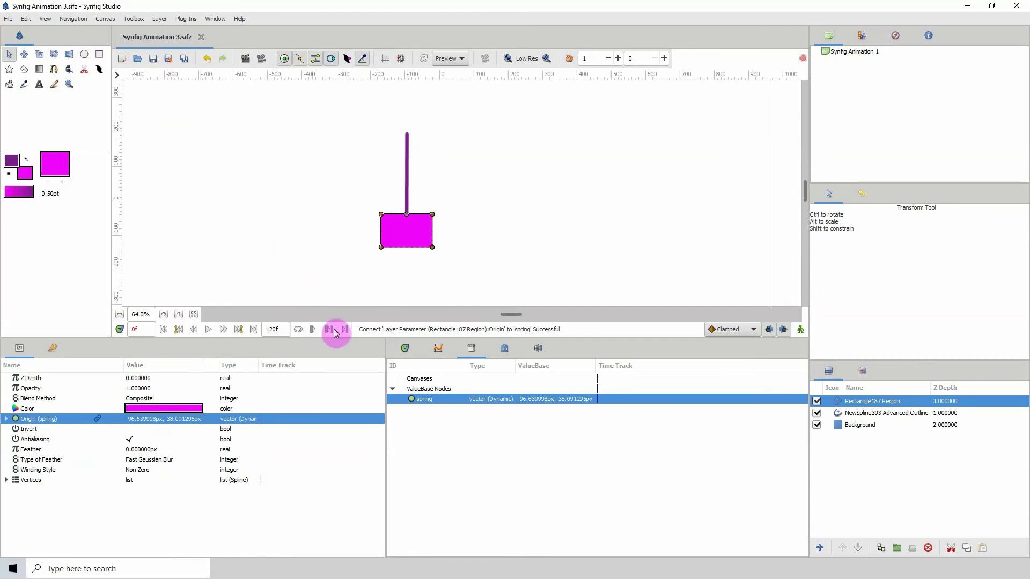
left_click(405, 349)
left_click(411, 372)
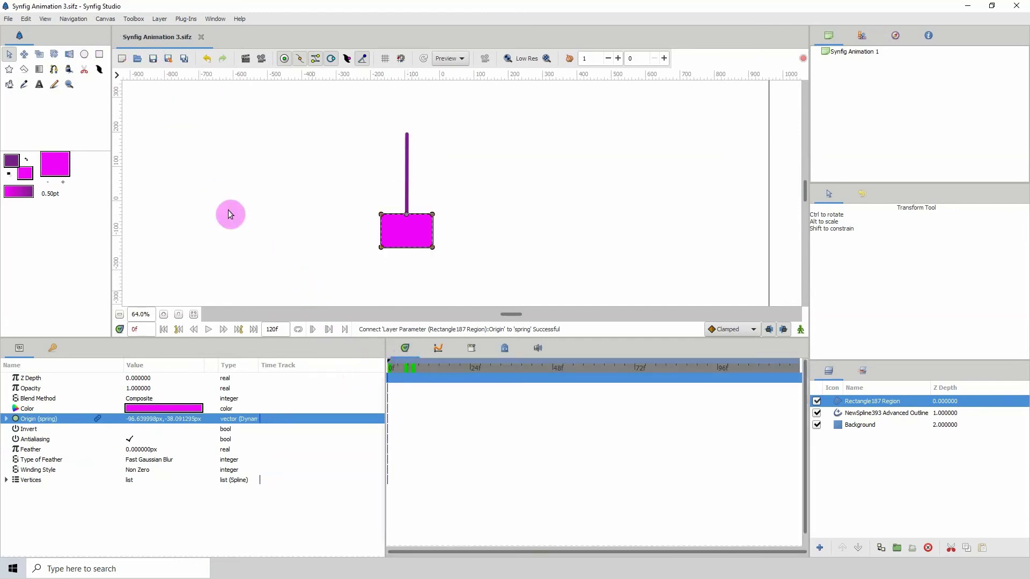
key("space")
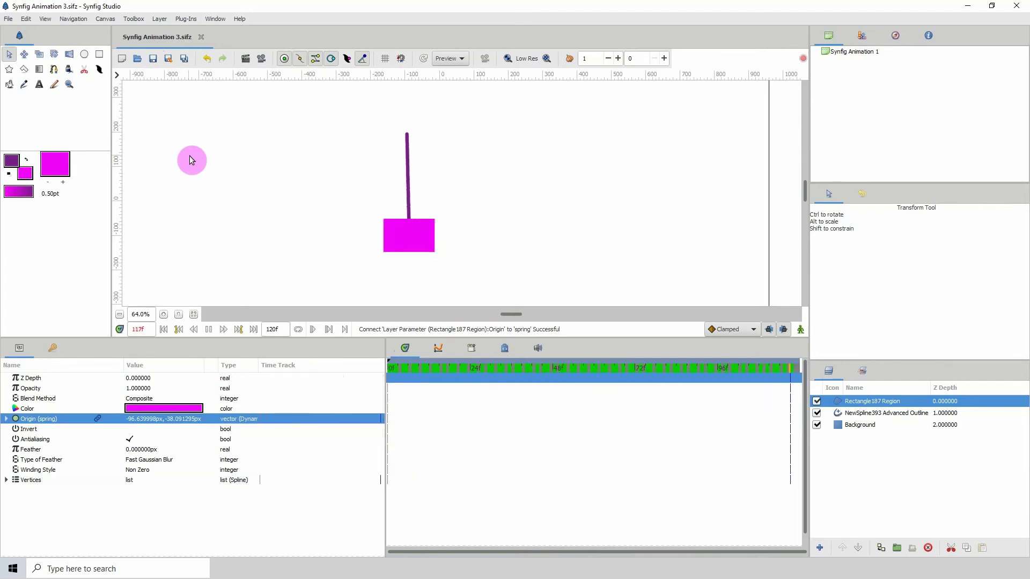
key("space")
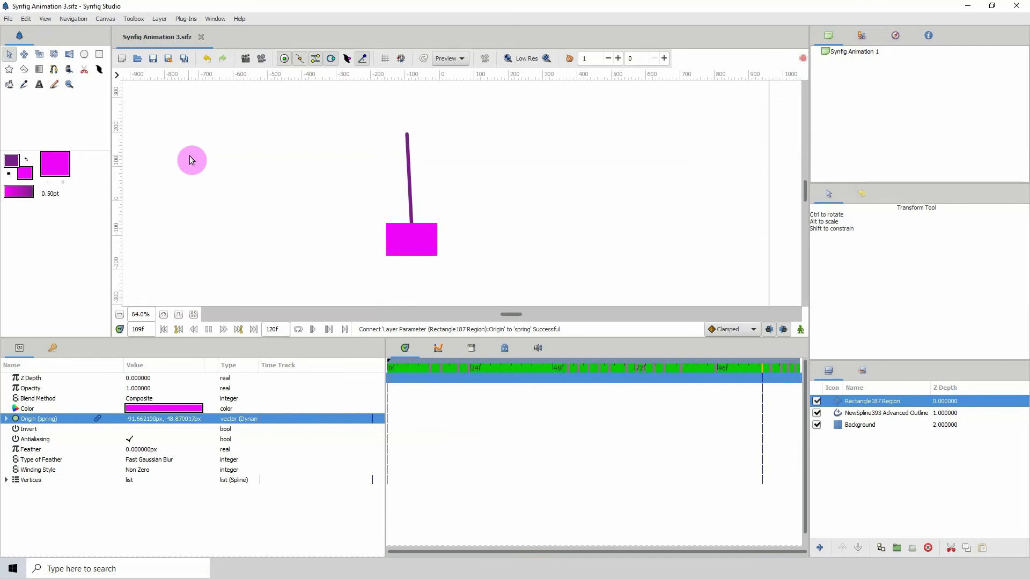
key("space")
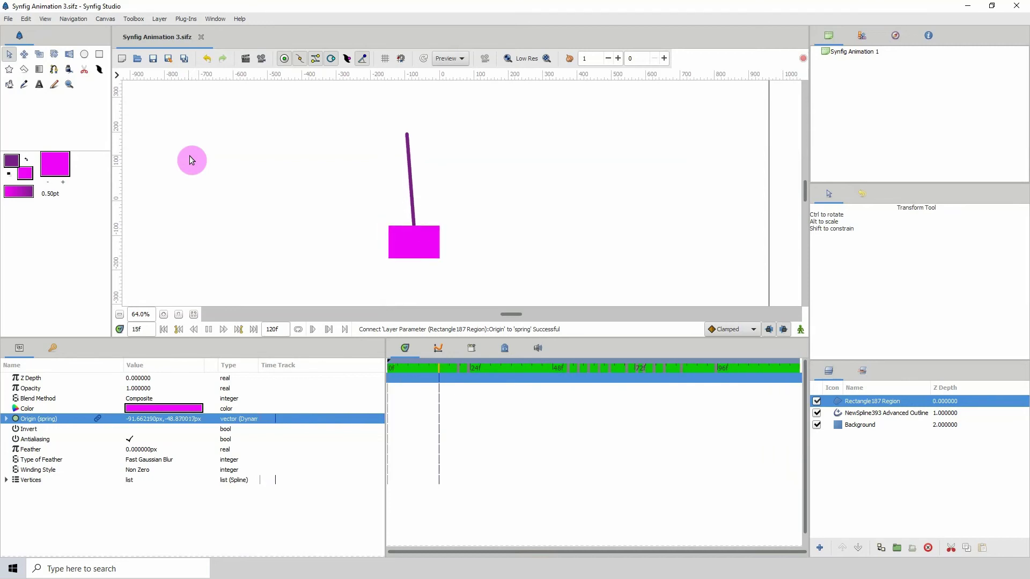
key("space")
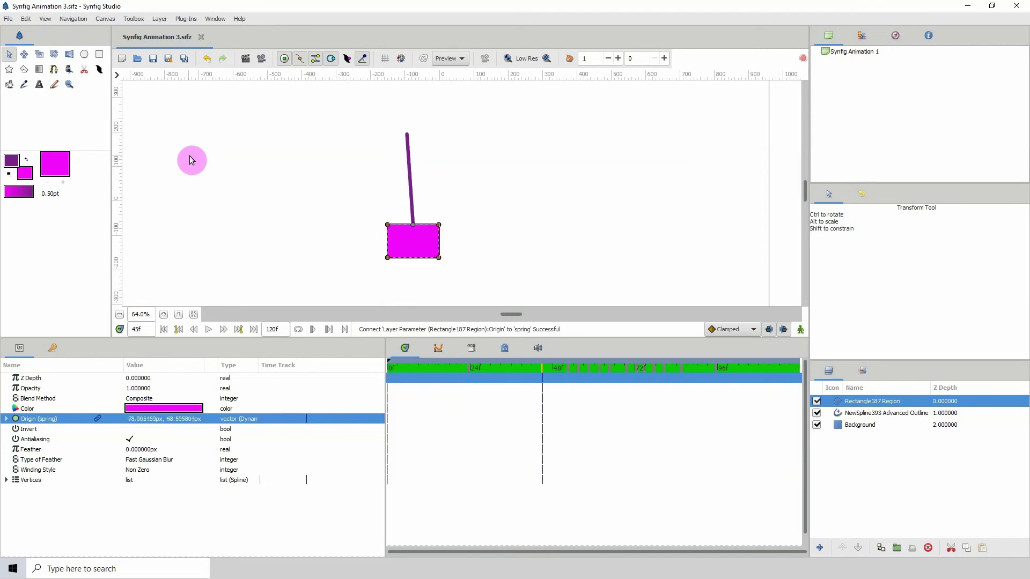
key("space")
key("space")
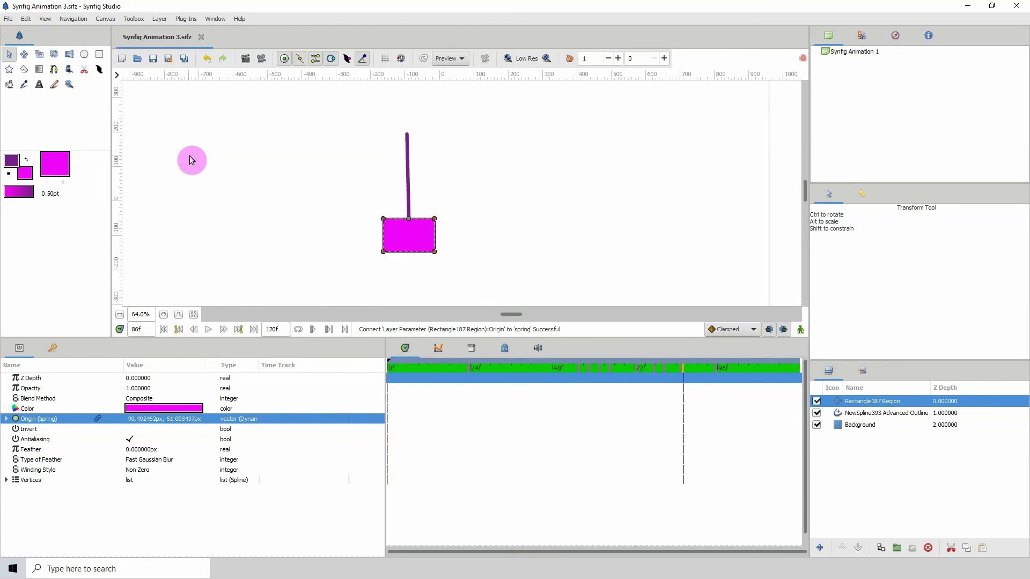
Expand the Origin's spring sub-parameters to review Torque 6, spring coefficient 30 and mass 0.3
left_click(6, 418)
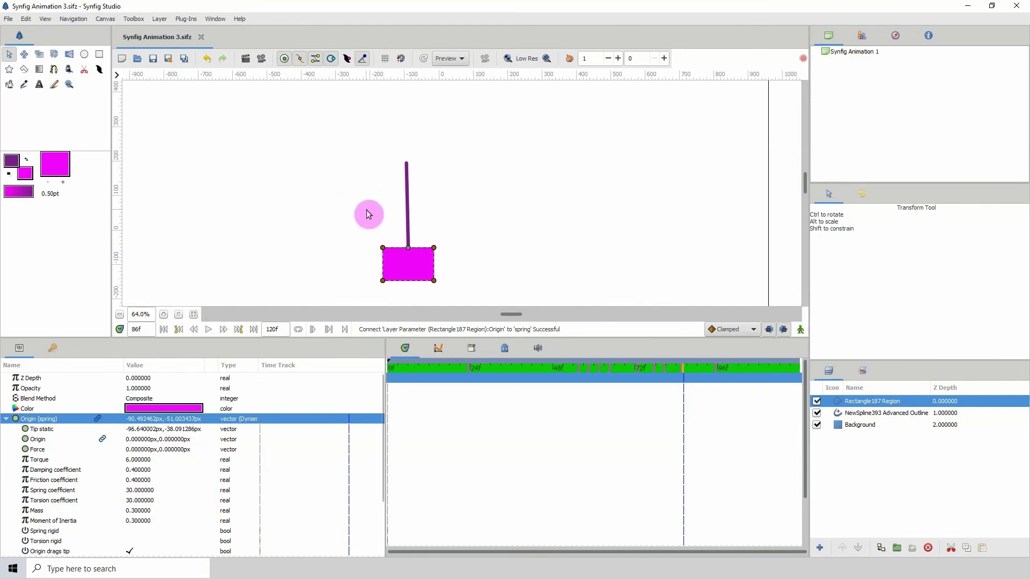
left_click(179, 316)
left_click(163, 314)
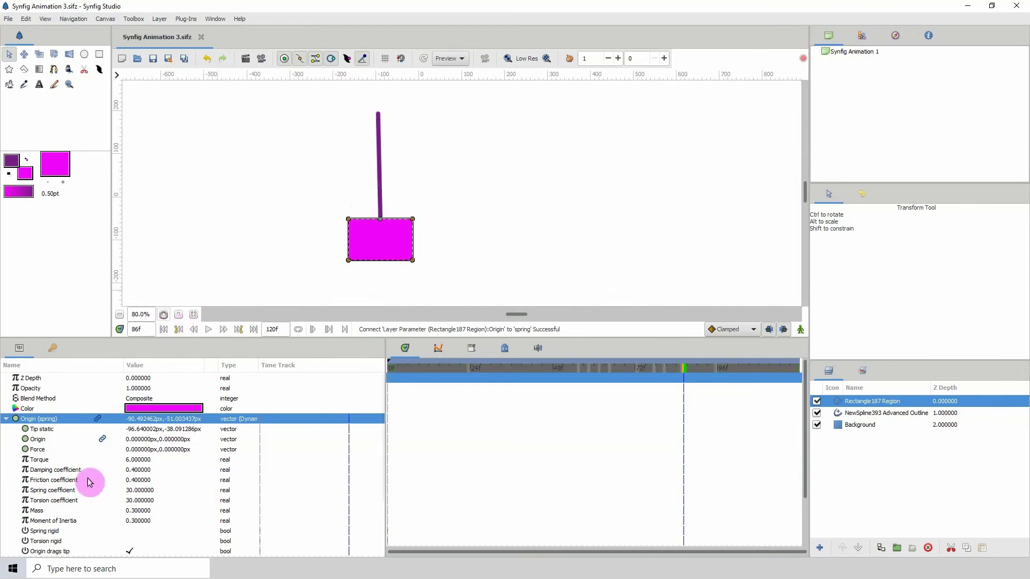
left_click(40, 460)
scroll(356, 209, "up", 2)
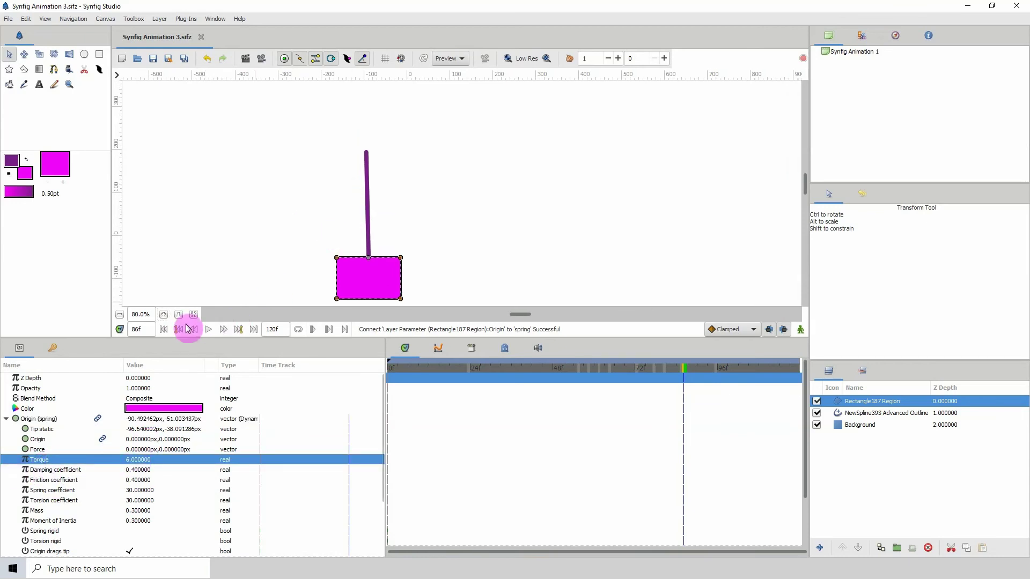
left_click(164, 315)
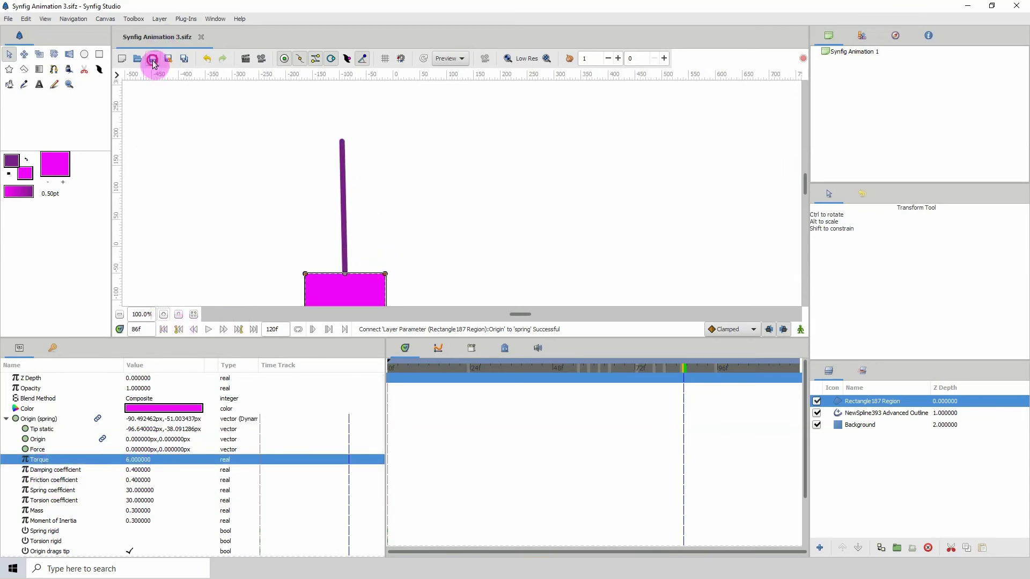
left_click(317, 271)
left_click(346, 232)
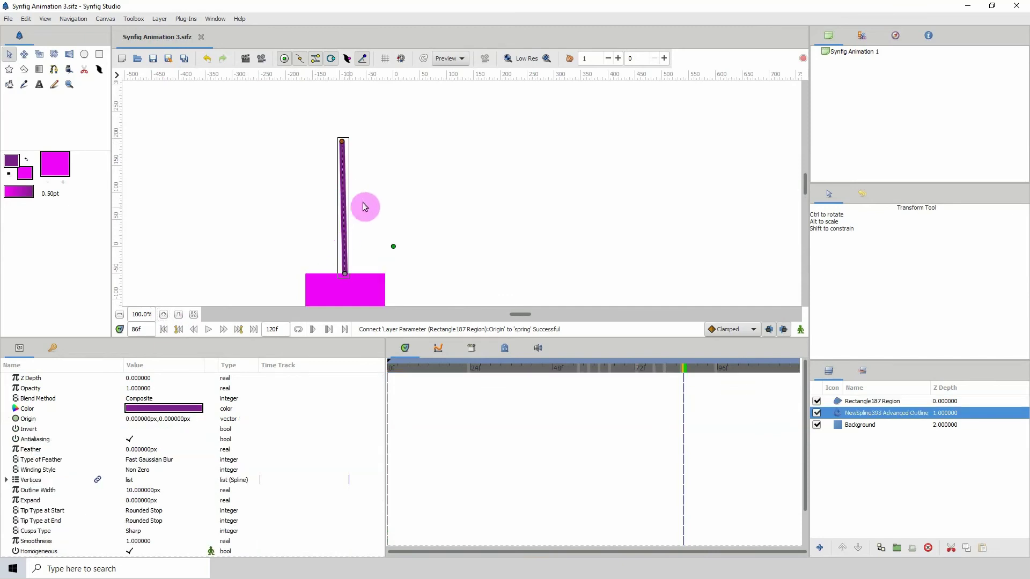
Try adding a vertex to the stick, dismiss the error, and select the purple outline layer
right_click(343, 231)
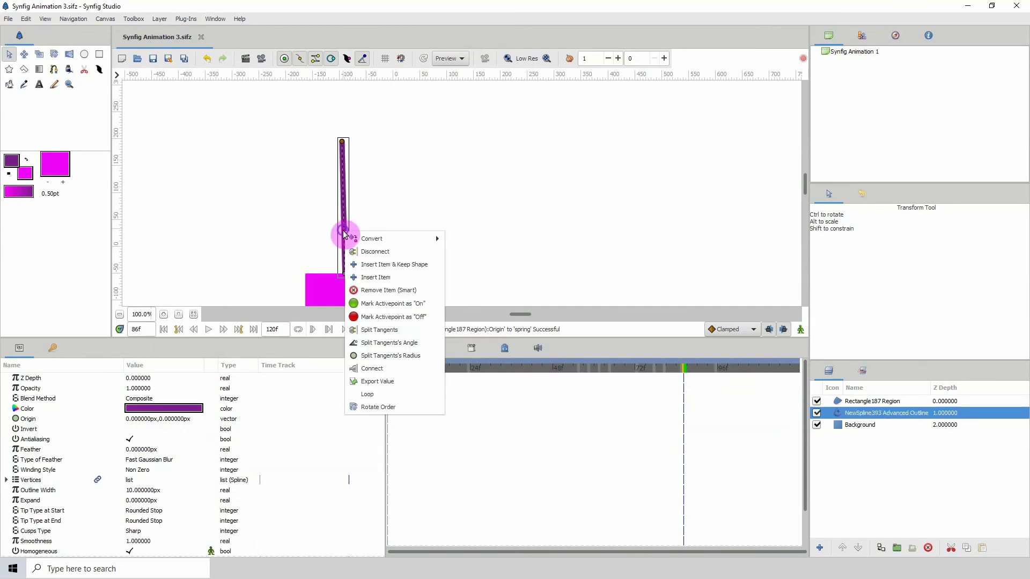
left_click(377, 265)
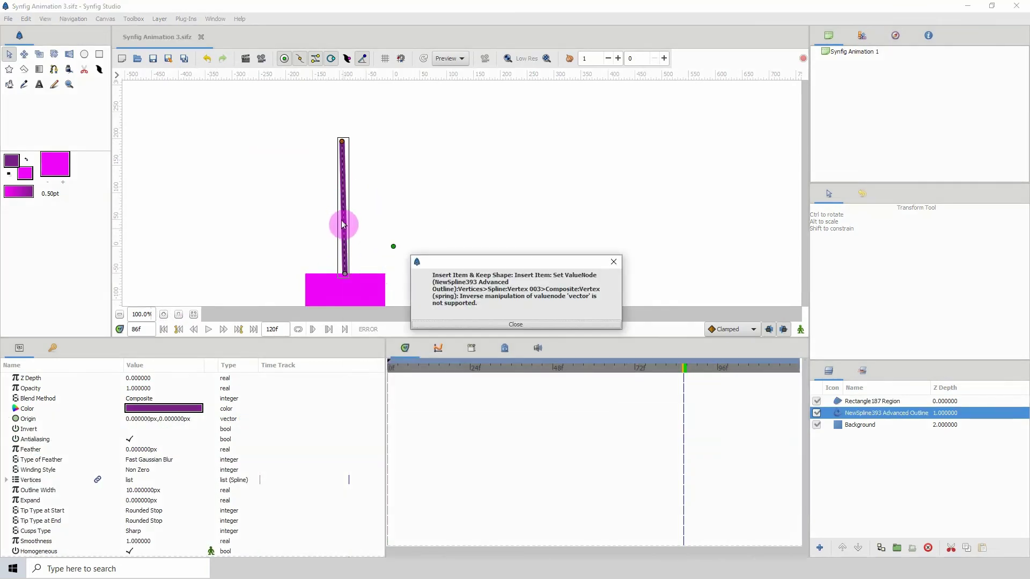
left_click(532, 326)
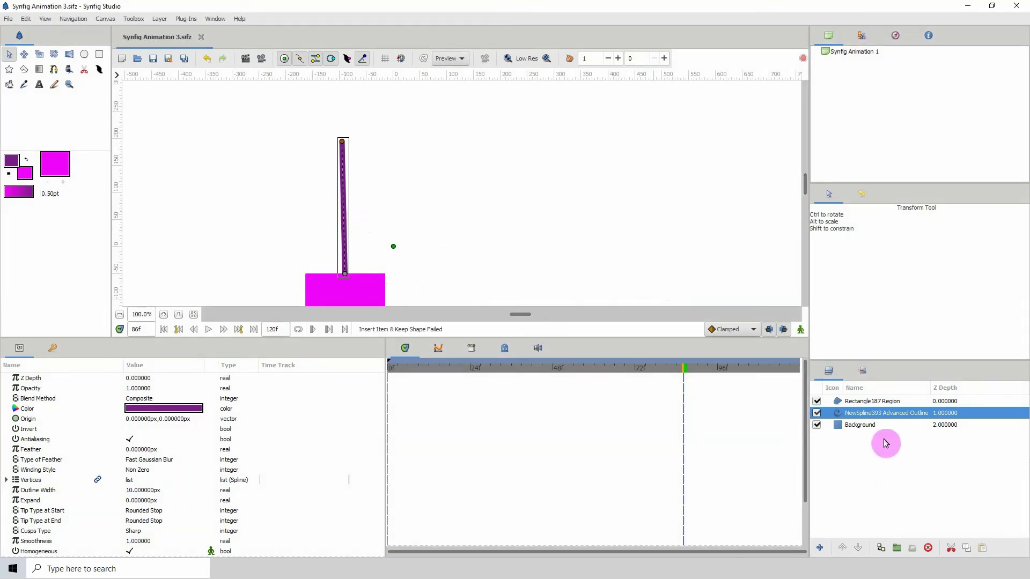
left_click(864, 425)
left_click(866, 413)
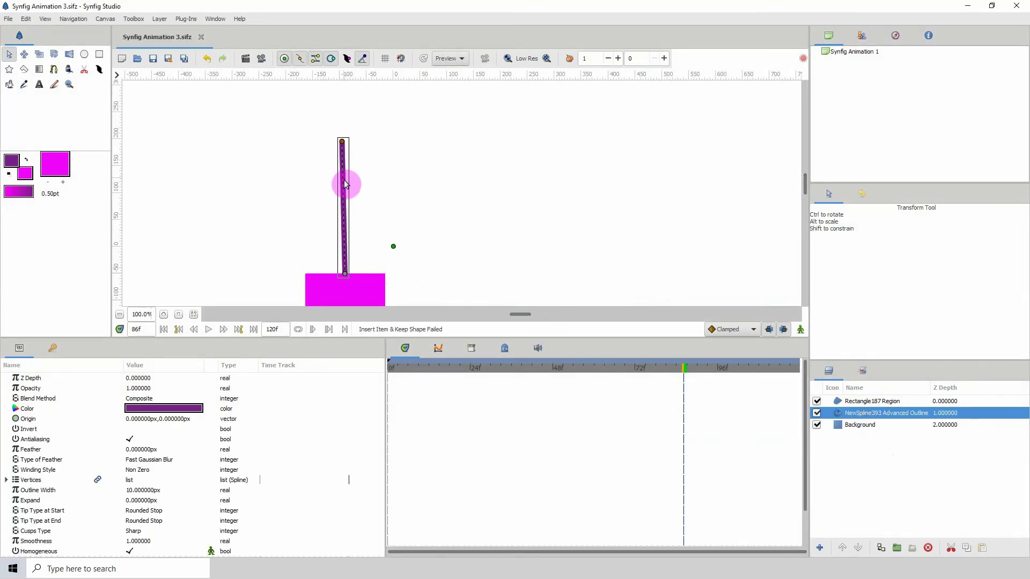
Insert two vertices into the outline, bend it into an S-curve, and save
right_click(344, 215)
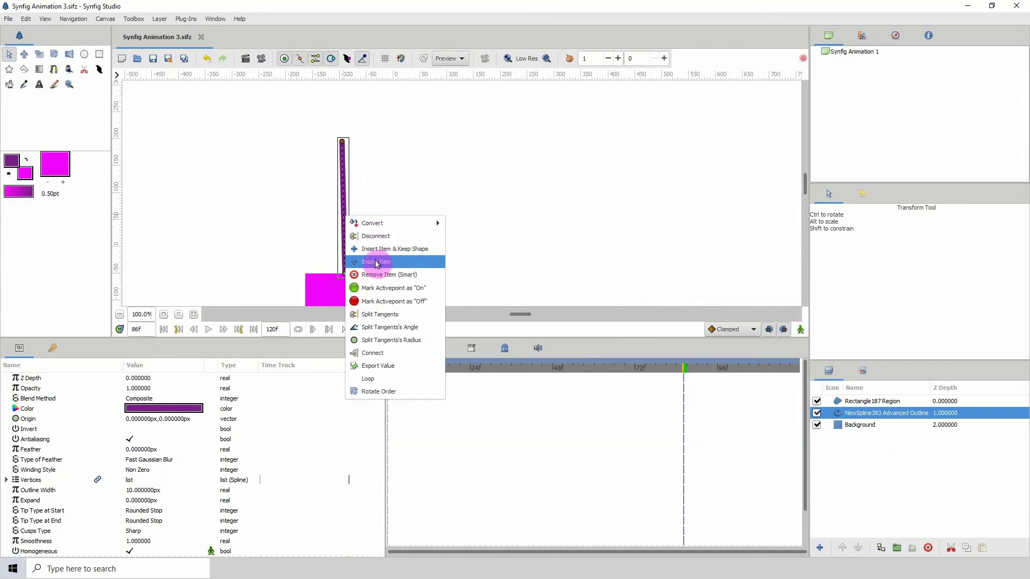
left_click(376, 260)
left_click_drag(343, 215, 391, 202)
right_click(391, 199)
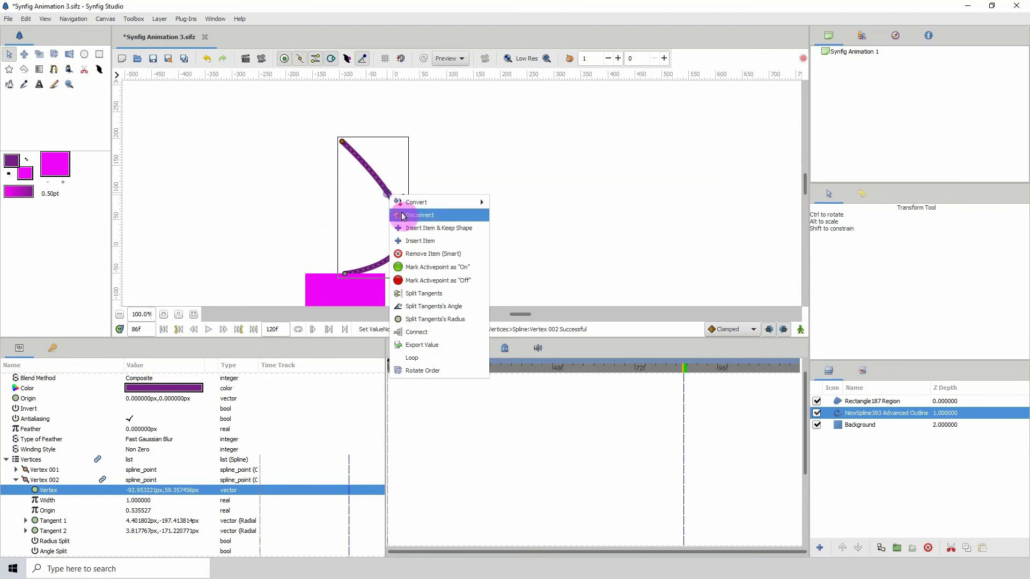
left_click(416, 241)
left_click_drag(388, 194, 255, 305)
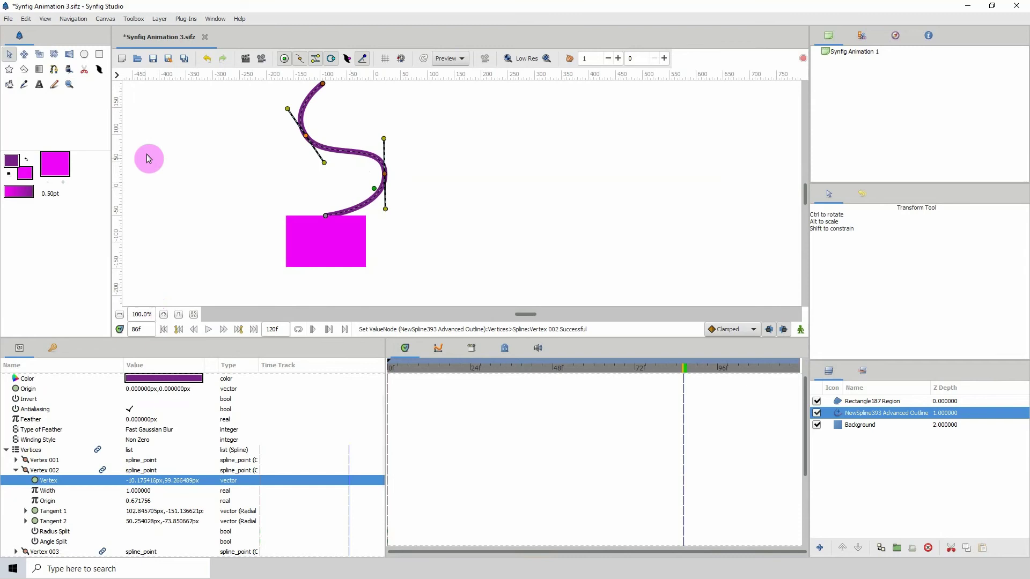
left_click(153, 58)
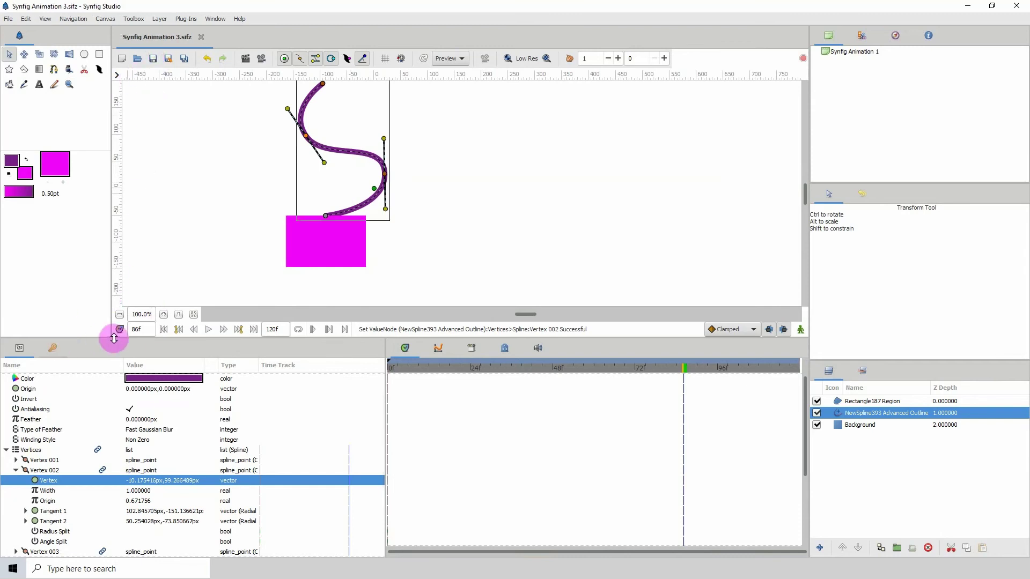
left_click(386, 177)
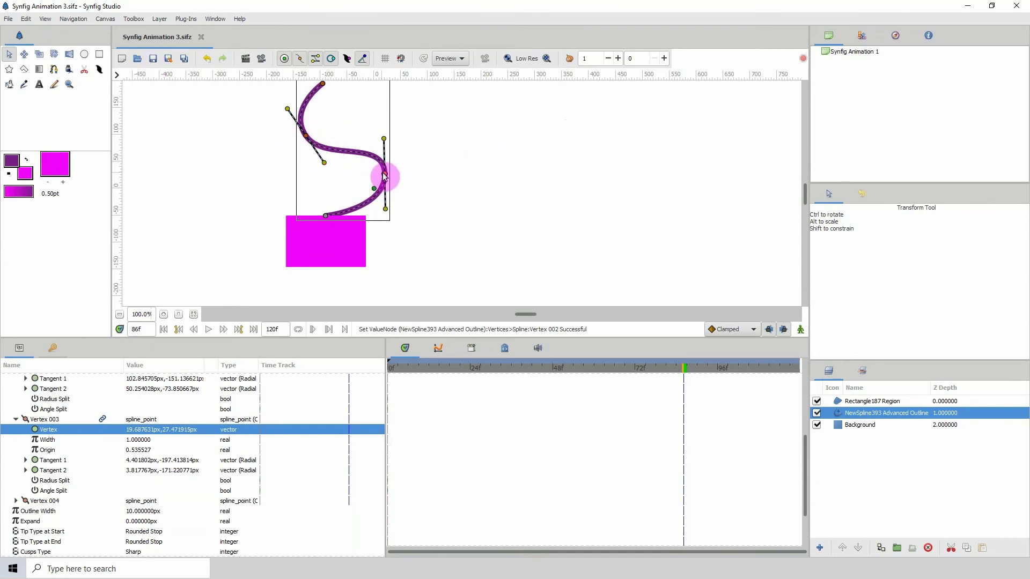
Convert Vertex 003's Vertex parameter to Dynamic from the Params panel
right_click(51, 436)
mouse_move(82, 441)
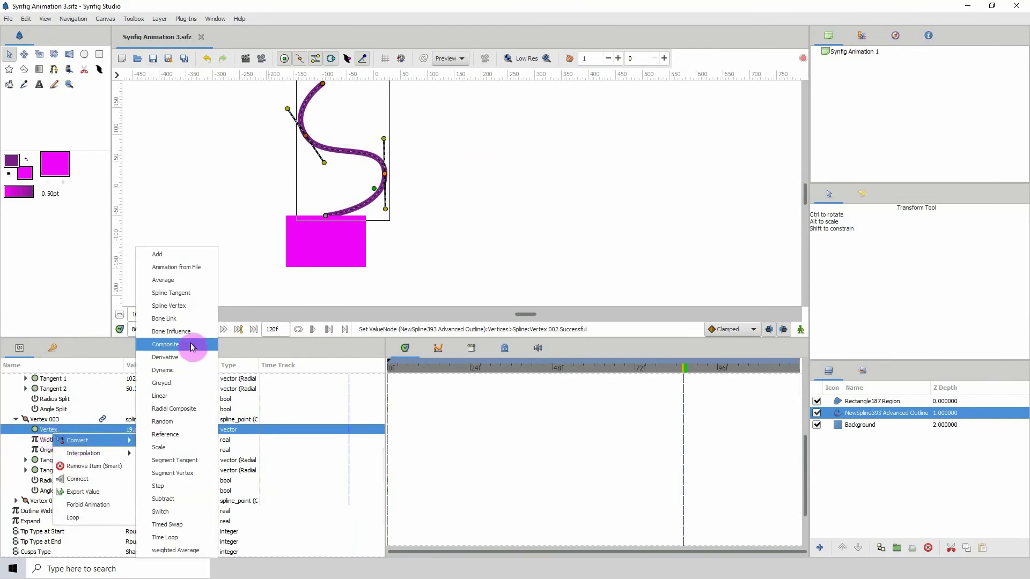
left_click(182, 374)
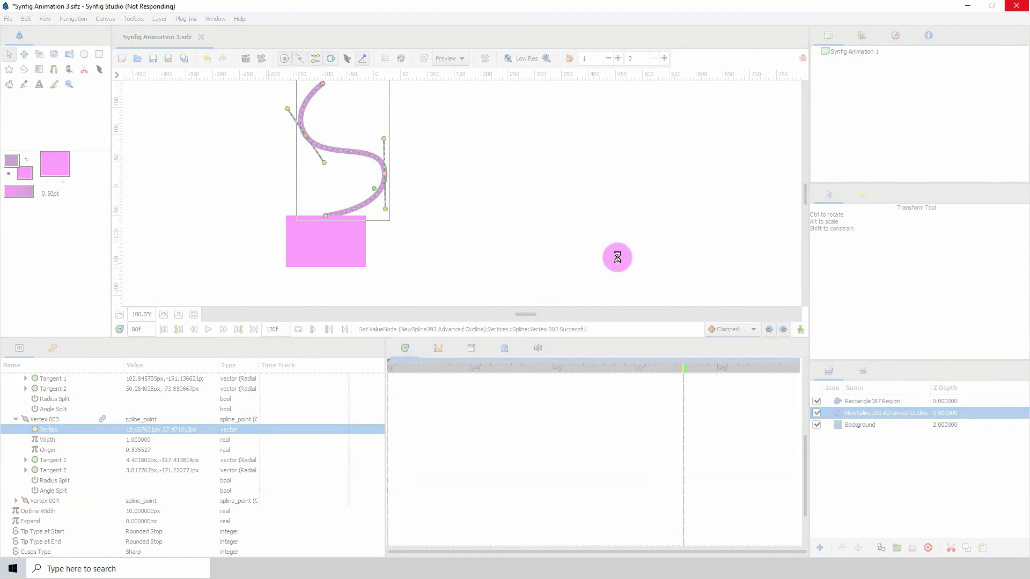
End the unresponsive synfigstudio task in Task Manager, then minimize Task Manager
key("ctrl+shift+Escape")
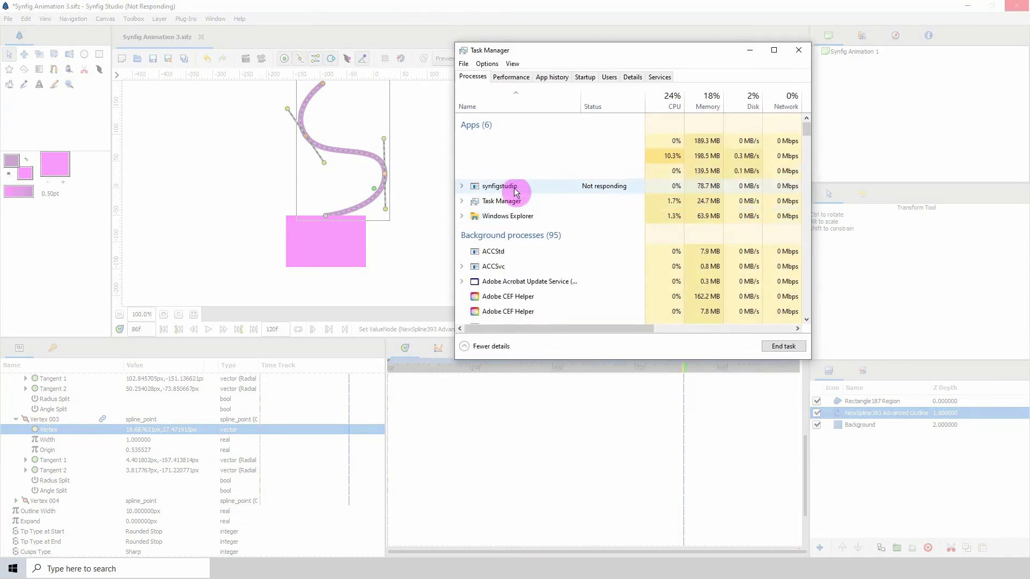
right_click(518, 187)
left_click(541, 206)
left_click(750, 50)
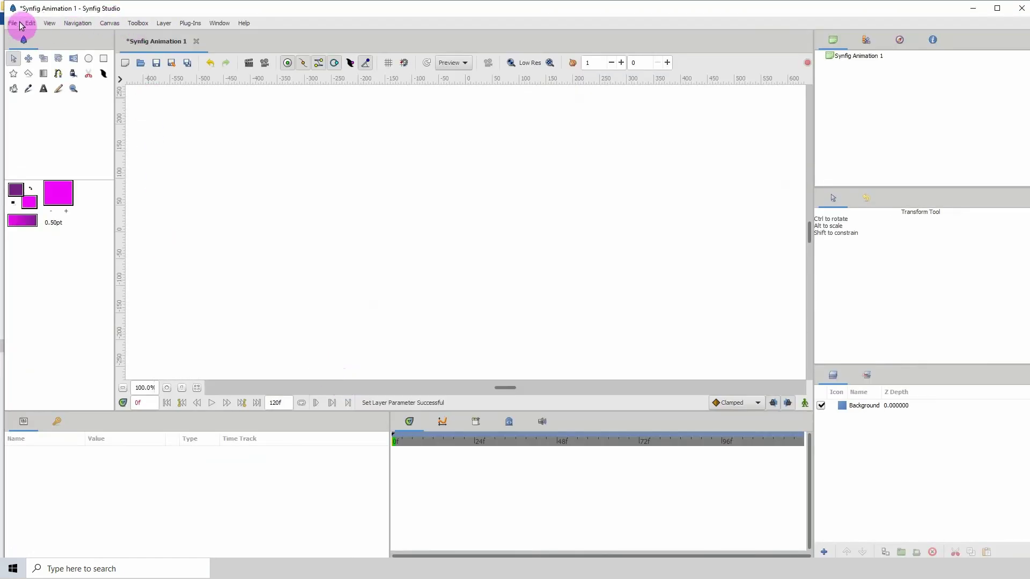
Reopen Synfig Animation 3.sifz from the recent files list
left_click(20, 23)
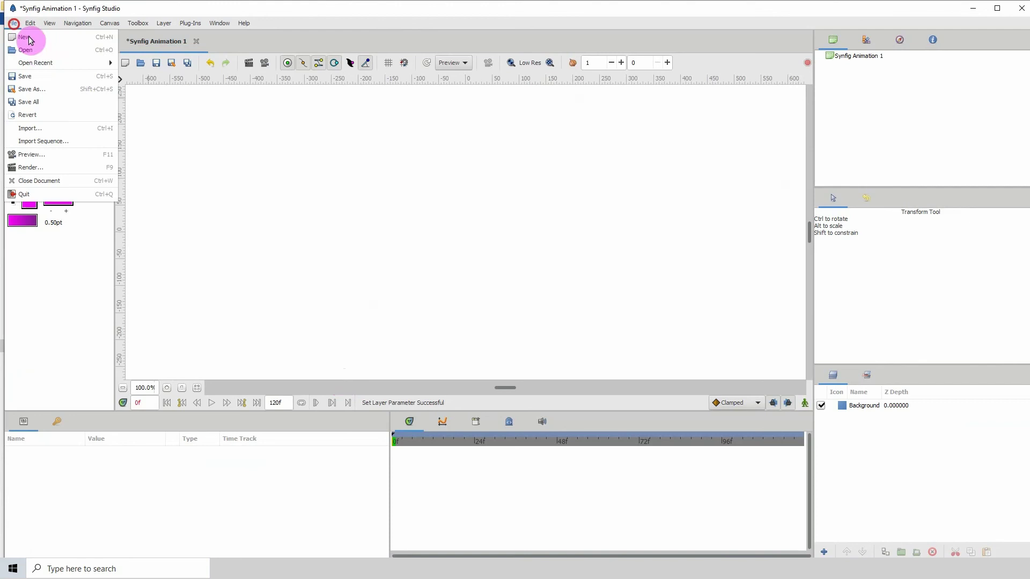
mouse_move(25, 62)
left_click(171, 61)
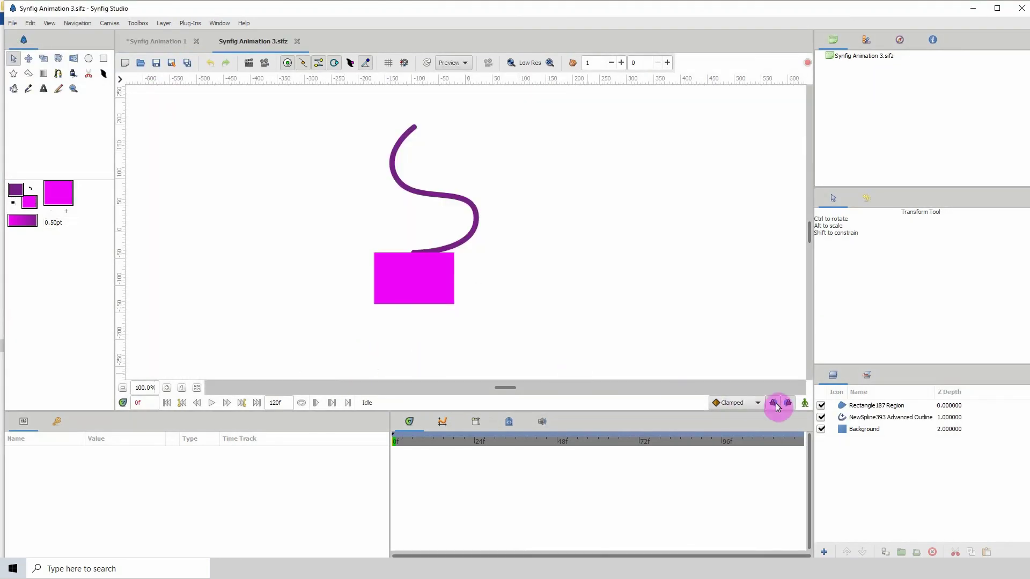
Make the S-curve's middle vertex (Vertex 003) Dynamic with Torque 6
left_click(872, 419)
left_click(478, 219)
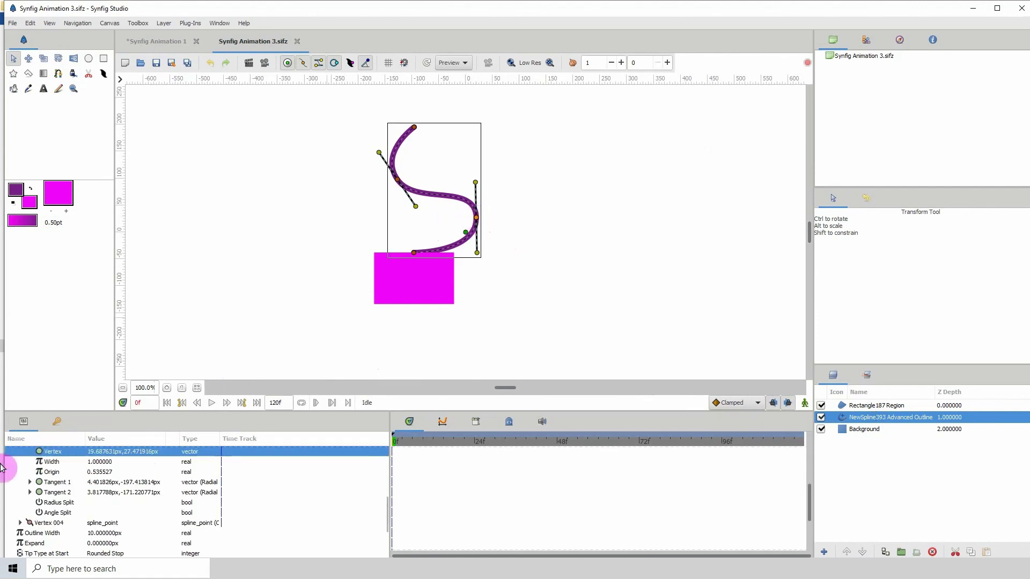
right_click(68, 452)
mouse_move(96, 460)
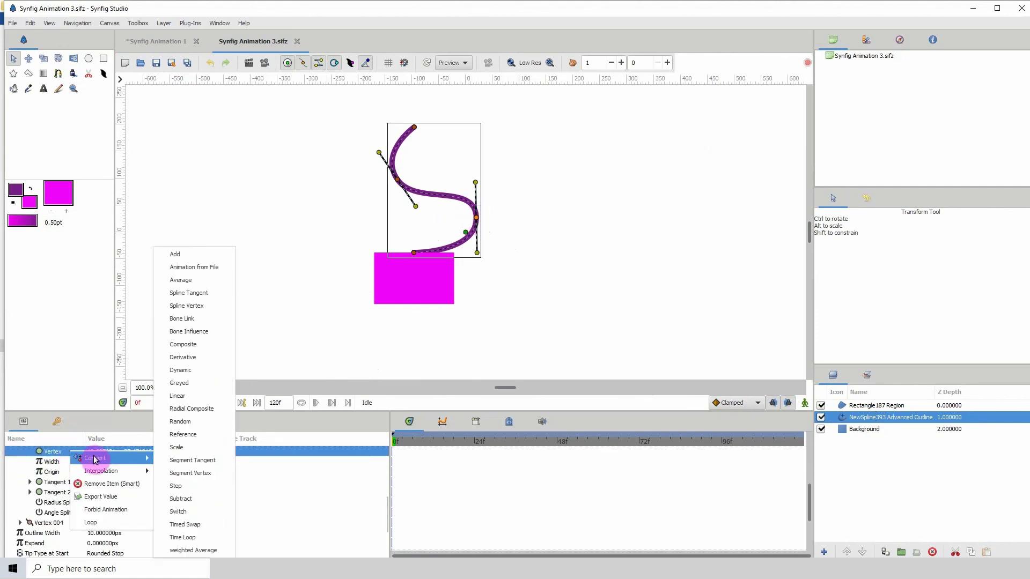
left_click(193, 370)
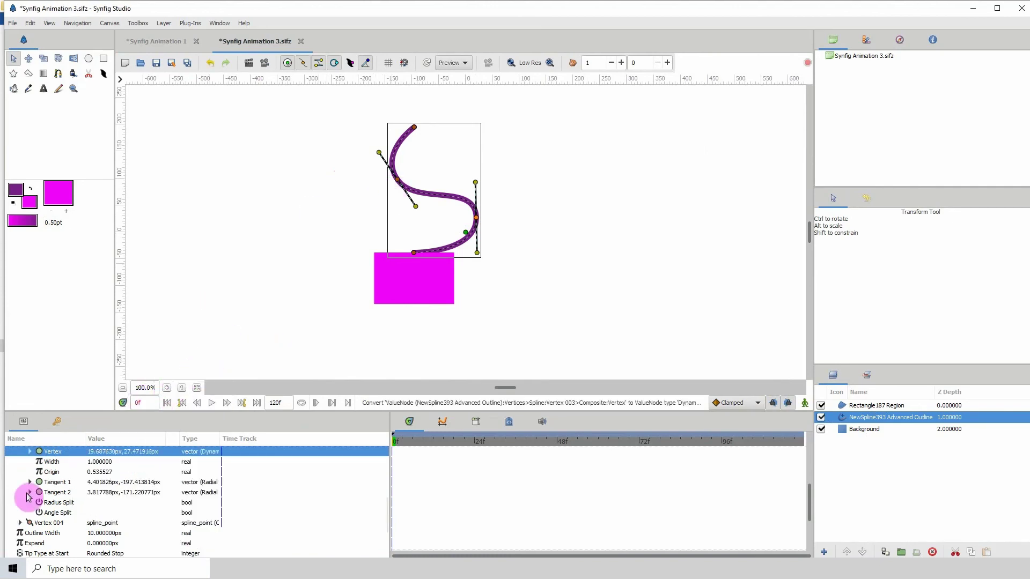
left_click(32, 452)
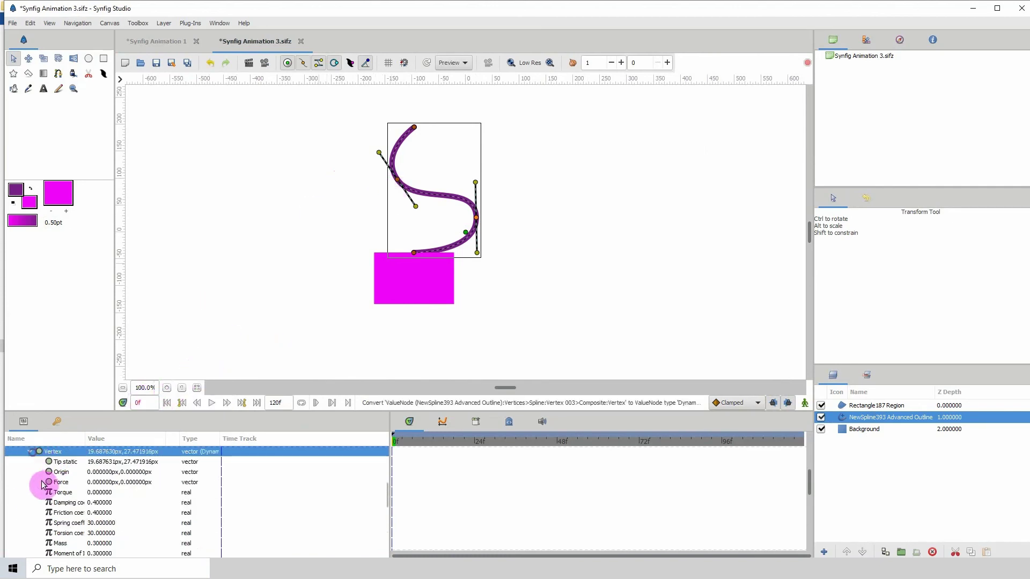
left_click(98, 493)
type("6")
key("Return")
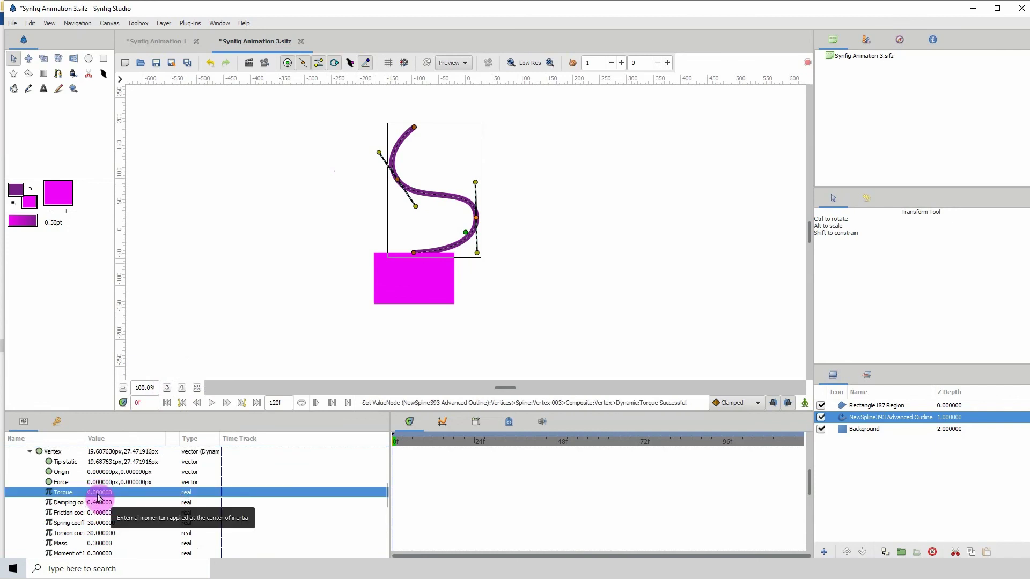
Make upper Vertex 002 Dynamic with Torque 6, save, and zoom to 80%
left_click(397, 180)
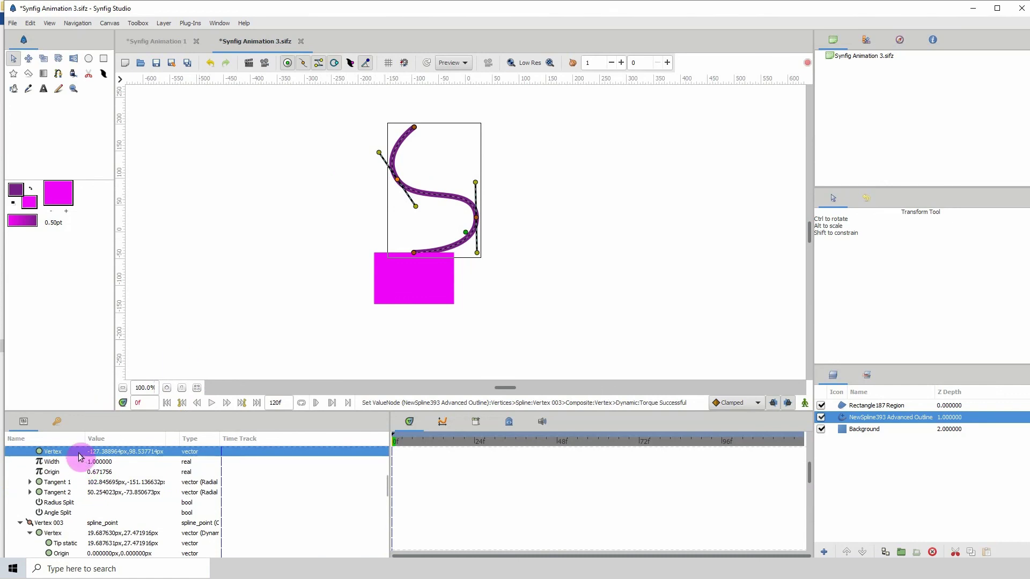
right_click(79, 450)
mouse_move(97, 459)
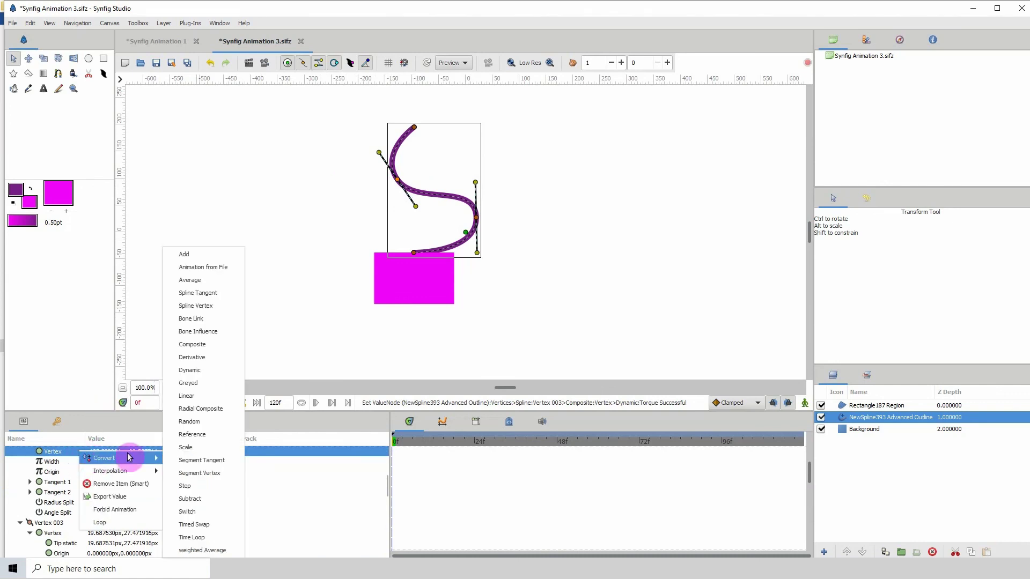
left_click(215, 370)
left_click(30, 452)
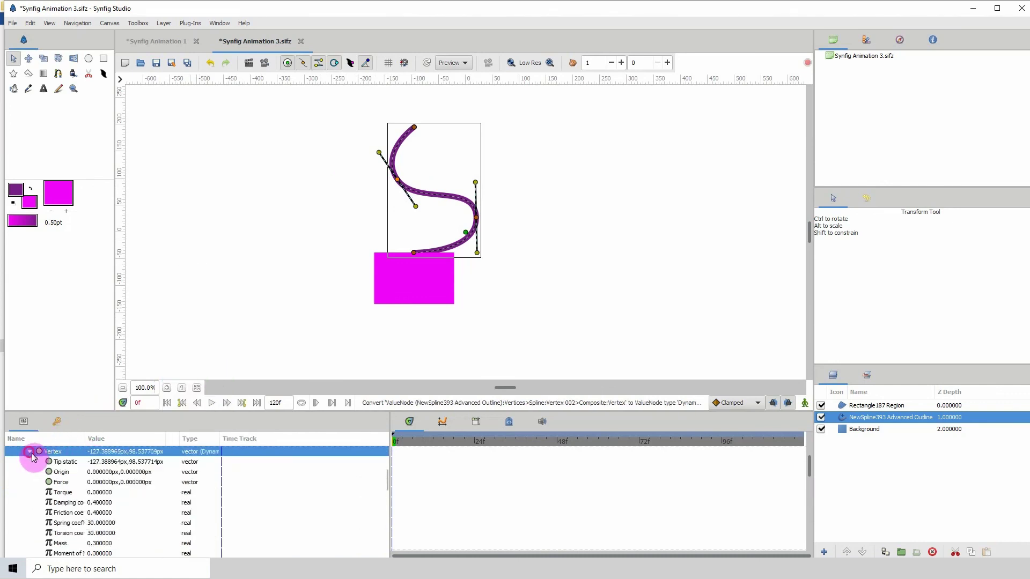
left_click(96, 492)
type("6")
key("Return")
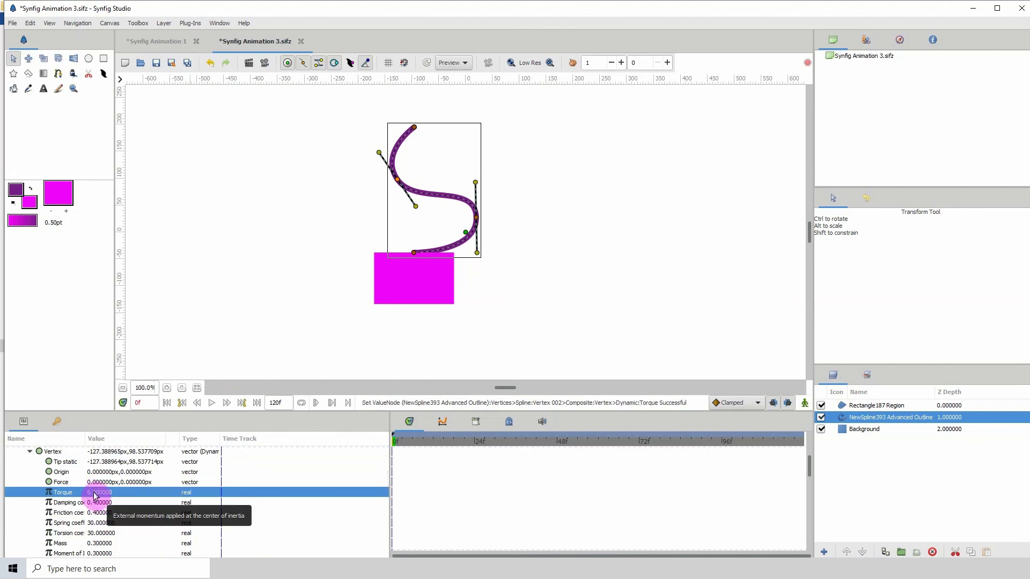
left_click(155, 62)
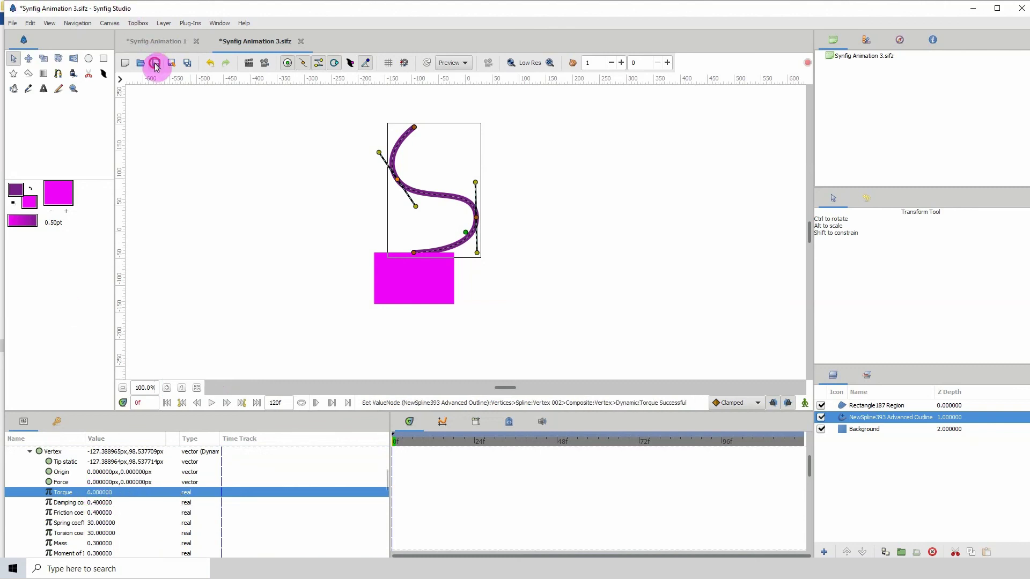
left_click(123, 387)
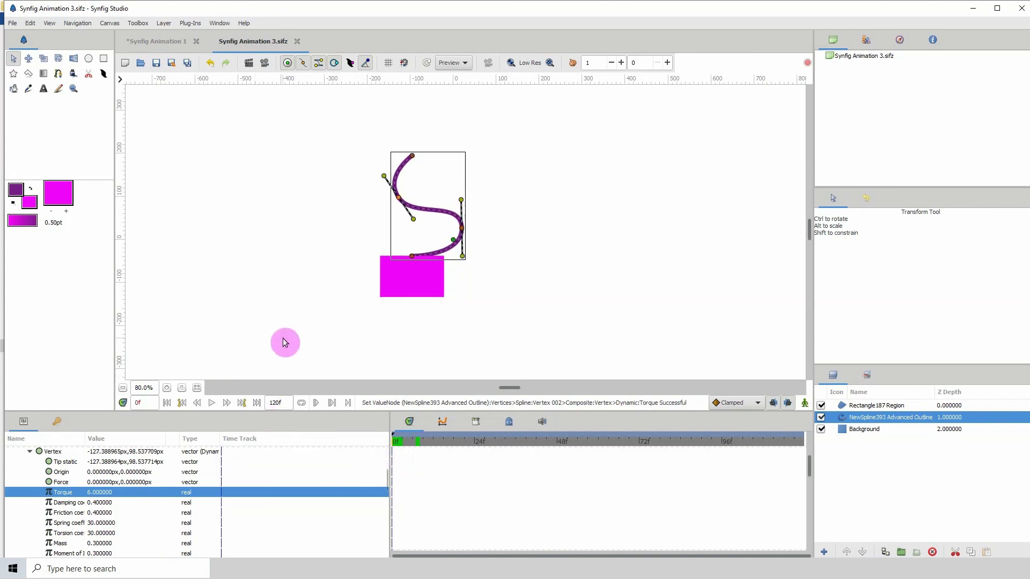
Play the animation twice to watch the S-curve flex and the rectangle swing
key("space")
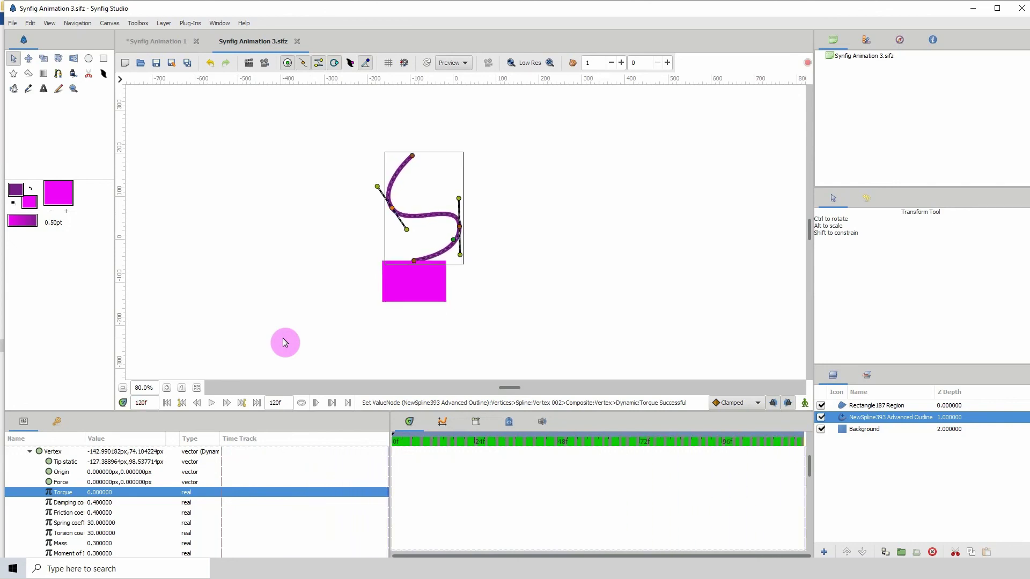
key("space")
key("space")
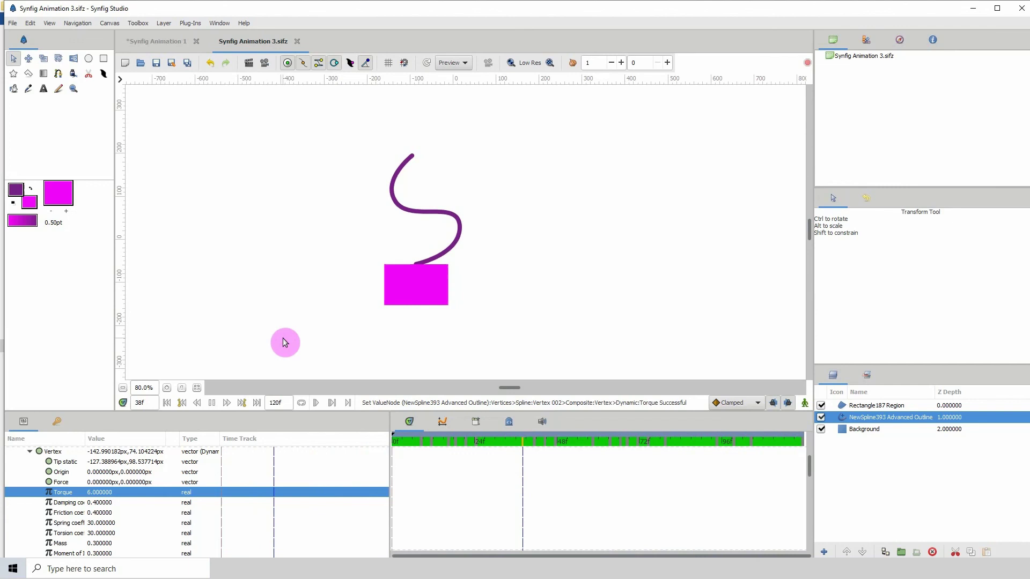